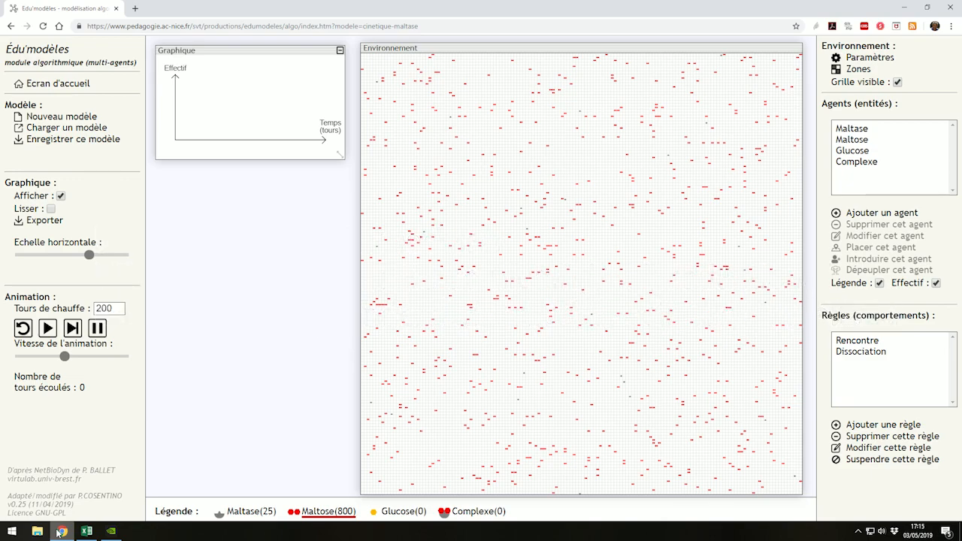
Review the environment's parameters and the Maltose agent's settings without changing any values
click(837, 57)
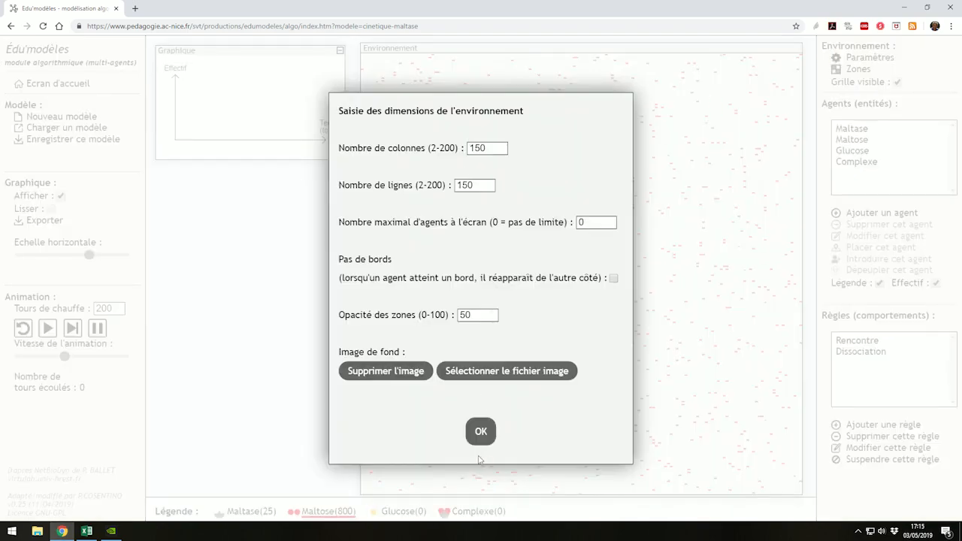
click(480, 431)
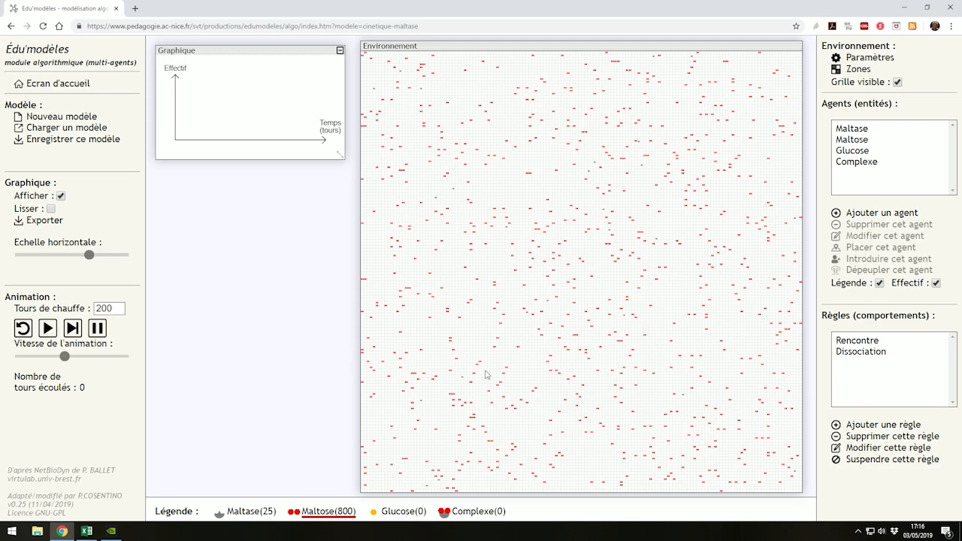
click(850, 140)
double_click(850, 140)
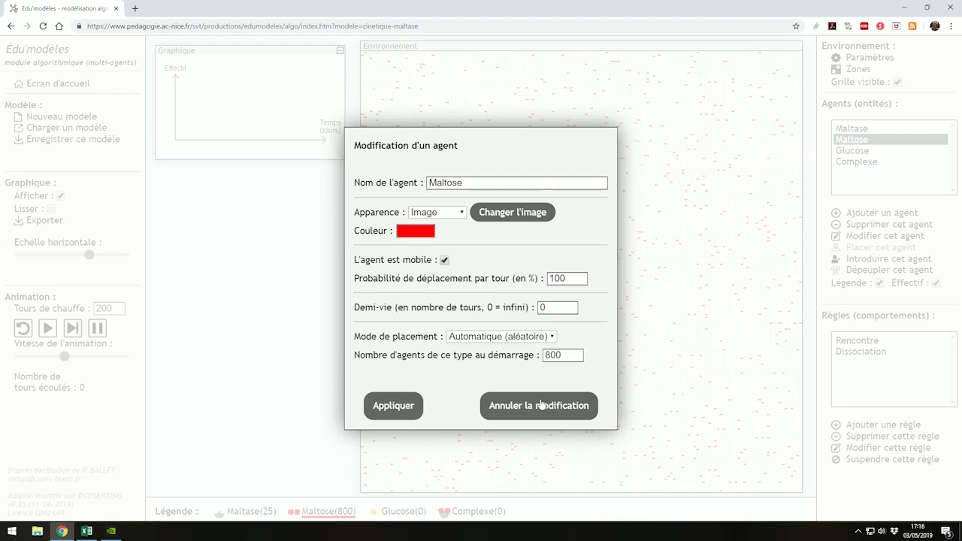
click(393, 407)
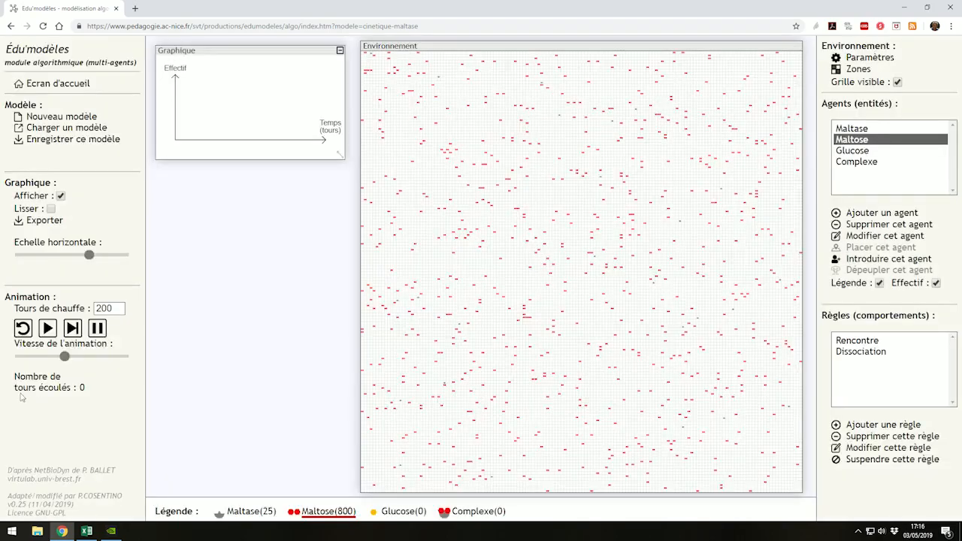
Run the simulation with the current agents and enlarge the graph window
click(44, 329)
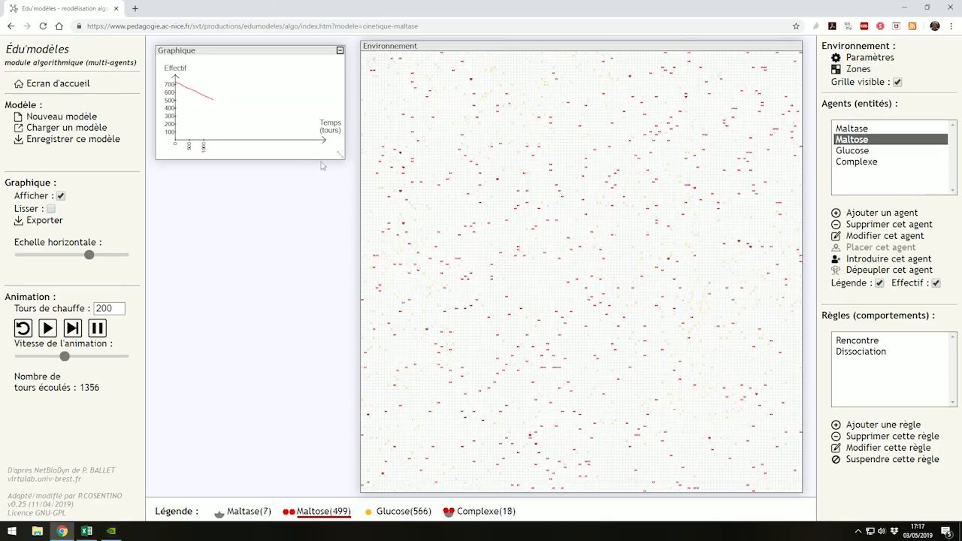
drag(338, 154, 457, 260)
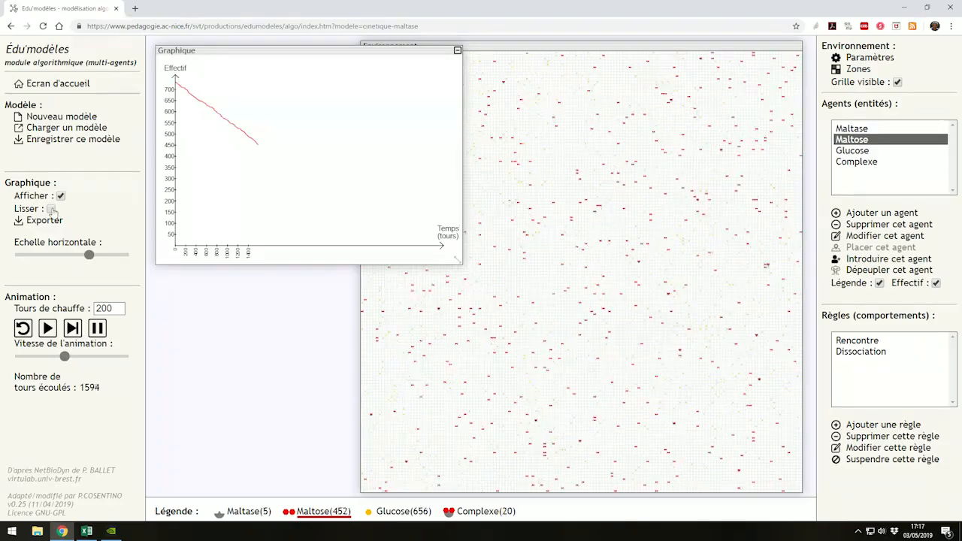
Enable smoothing of the graph curve and set the smoothing value to 99
click(50, 210)
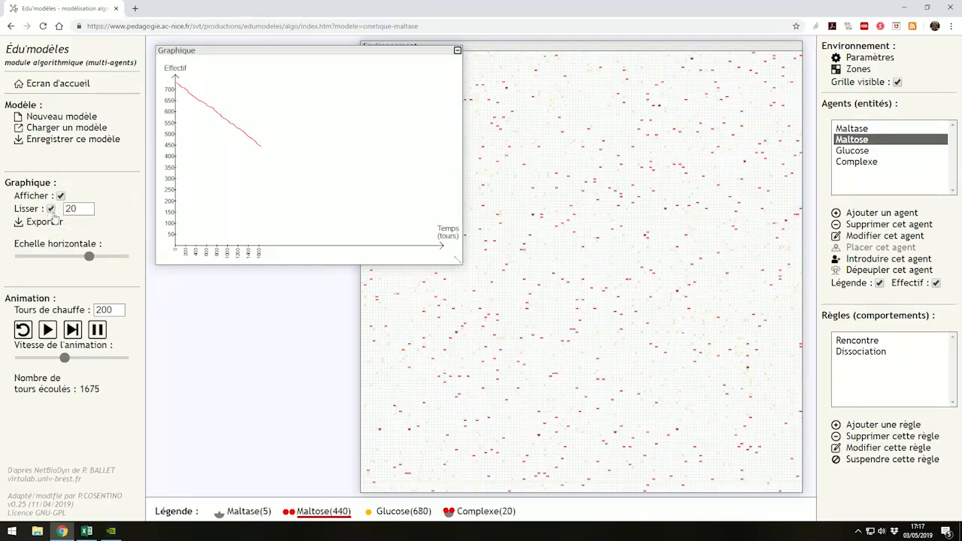
click(80, 209)
drag(81, 211, 64, 211)
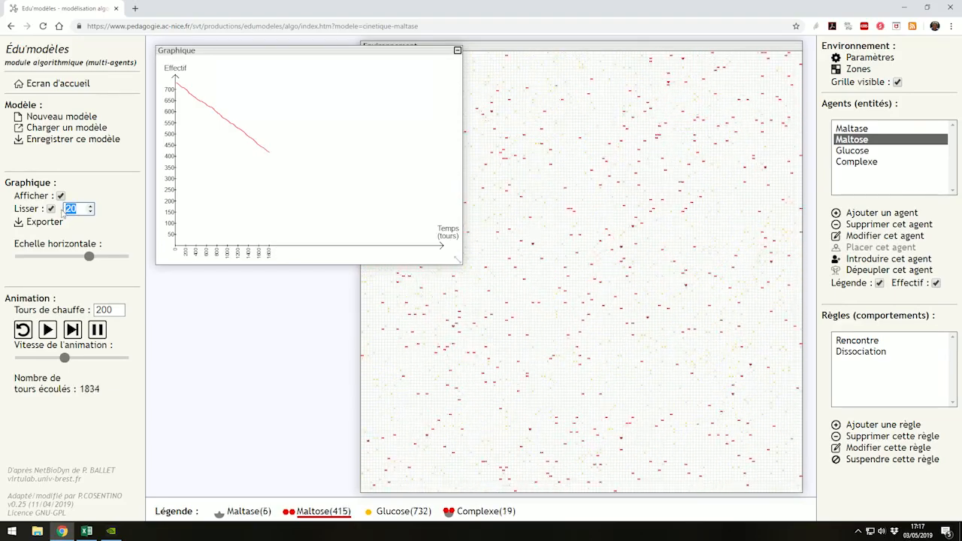
text(99)
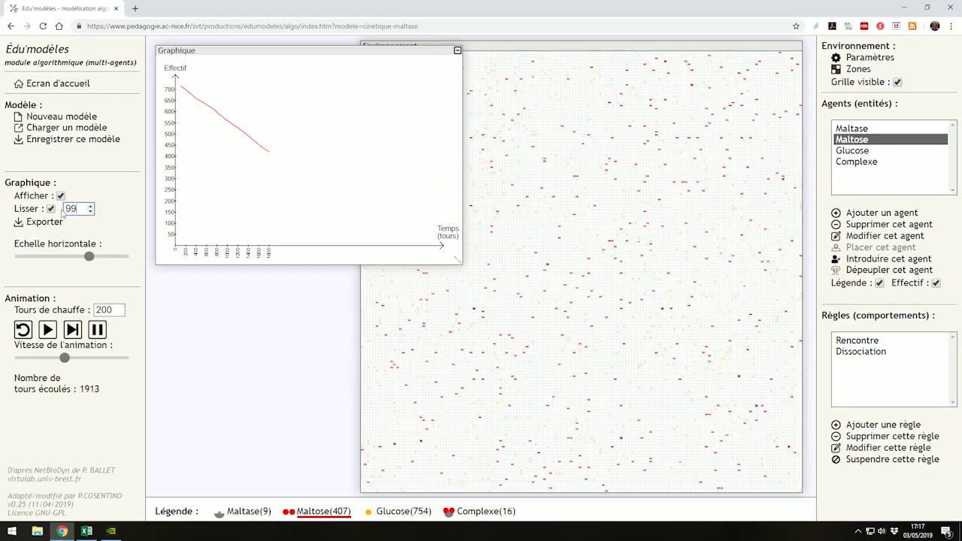
mouse_move(178, 89)
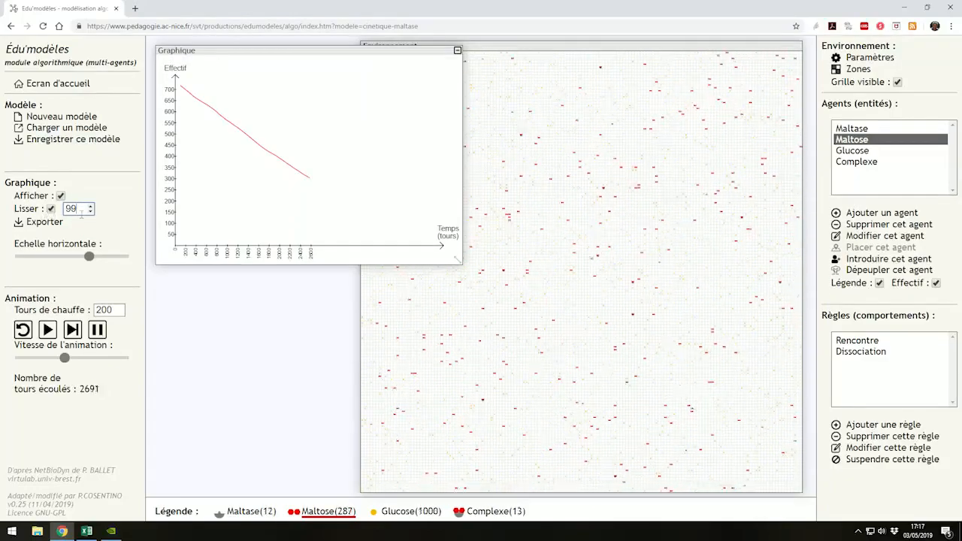
click(90, 213)
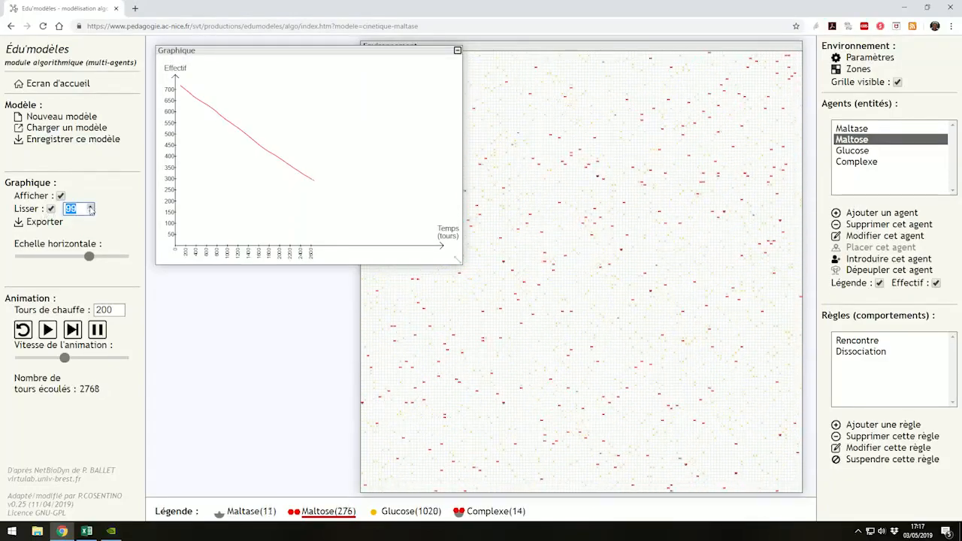
Pause the simulation, then slightly reduce the graph's horizontal scale and shrink its window to fit beside the environment
click(96, 329)
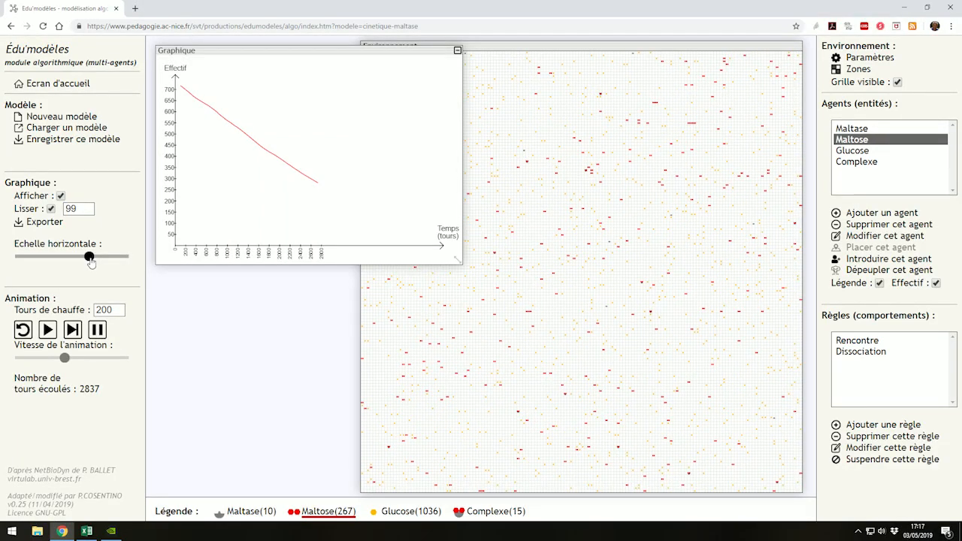
mouse_move(91, 261)
mouse_down()
mouse_move(36, 263)
mouse_move(114, 265)
mouse_move(84, 267)
mouse_up()
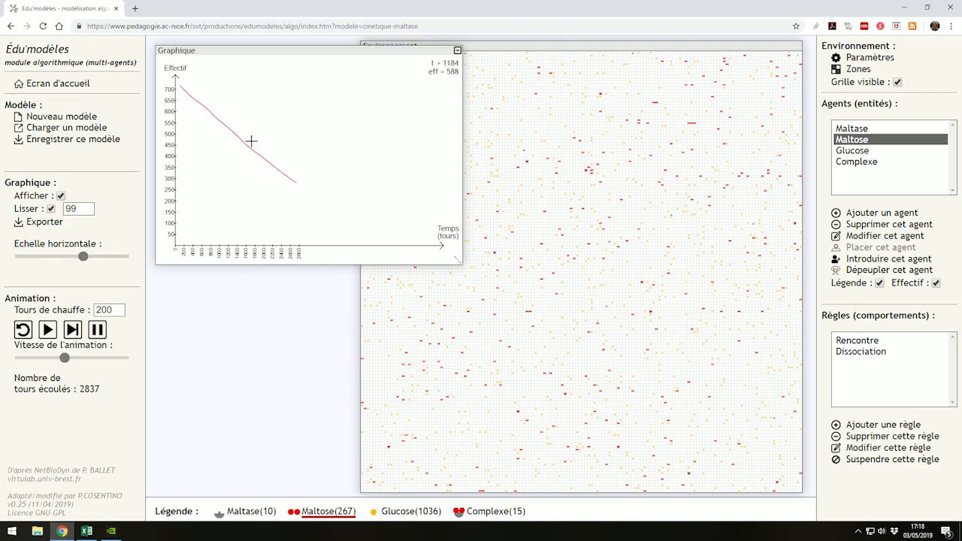
drag(458, 261, 355, 215)
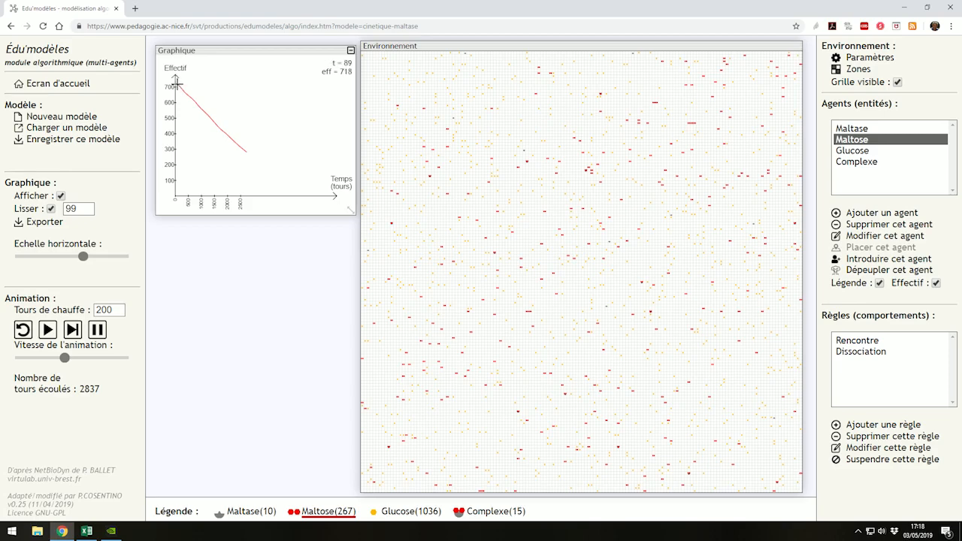
Switch to Excel and enter the initial maltose count 718 in cell A2
click(87, 532)
click(18, 128)
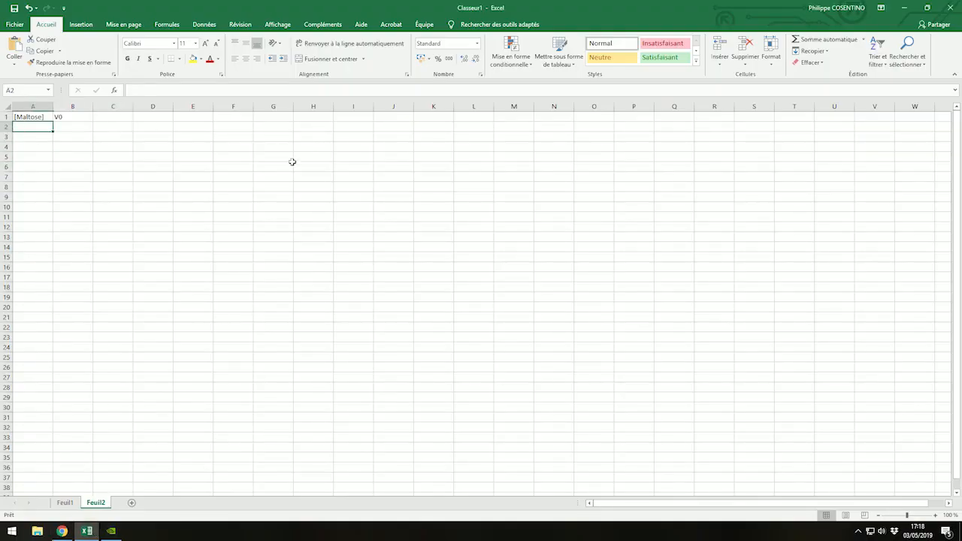
text(718)
key(Tab)
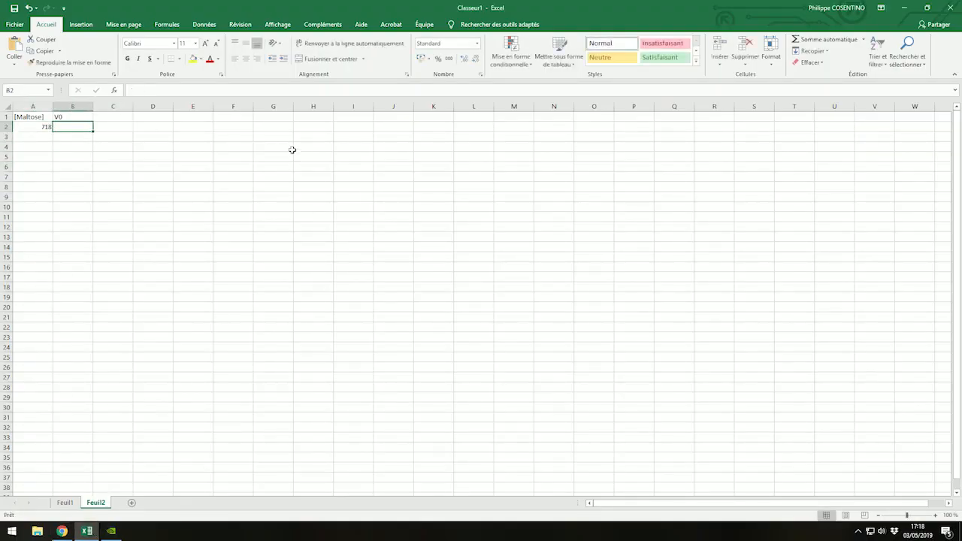
Draw a slope line along the maltose curve in Édu'modèles and enter its rate 0,1773 in cell B2 in Excel
click(61, 531)
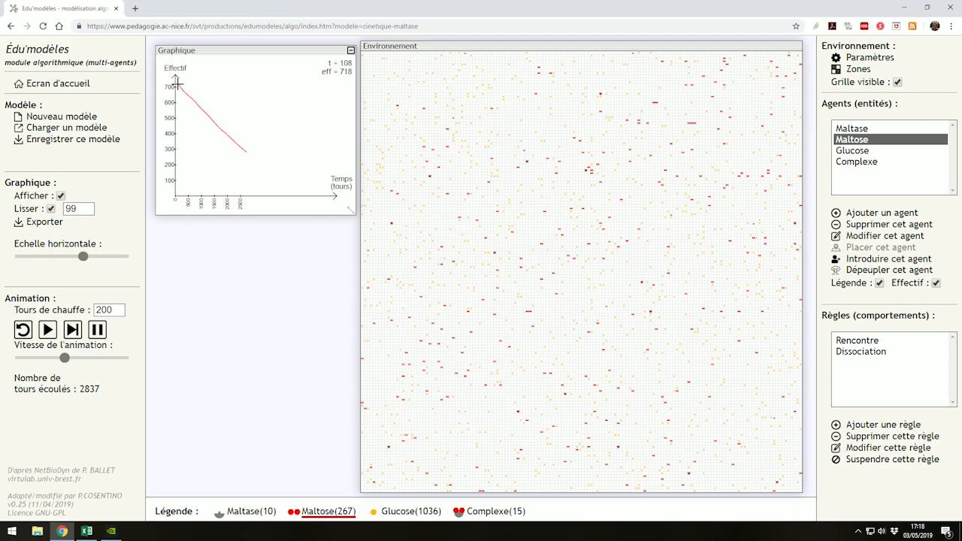
drag(178, 83, 242, 152)
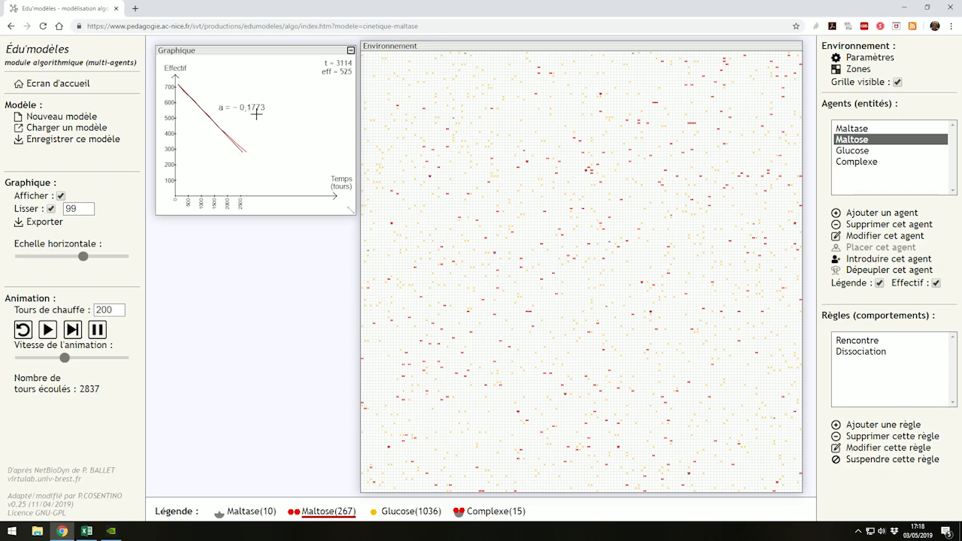
click(87, 531)
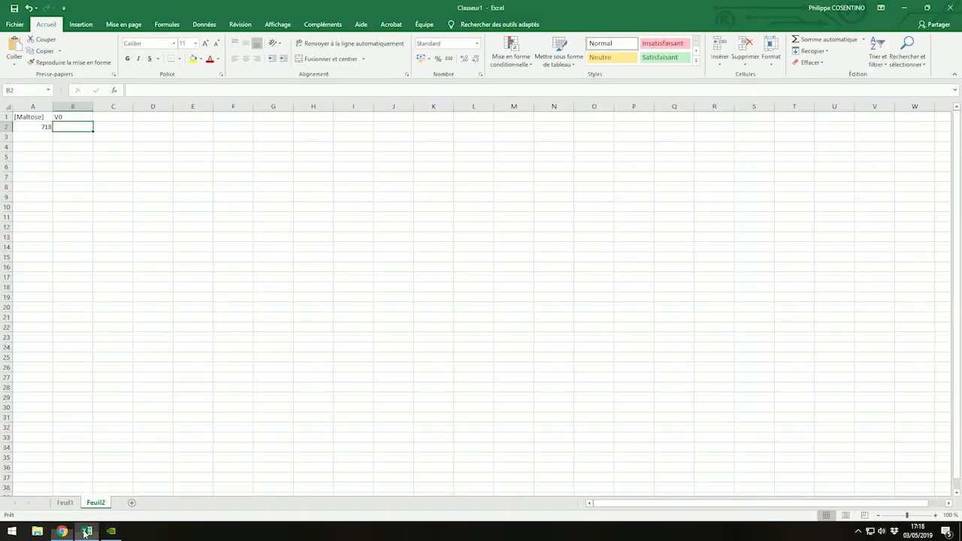
text(0.)
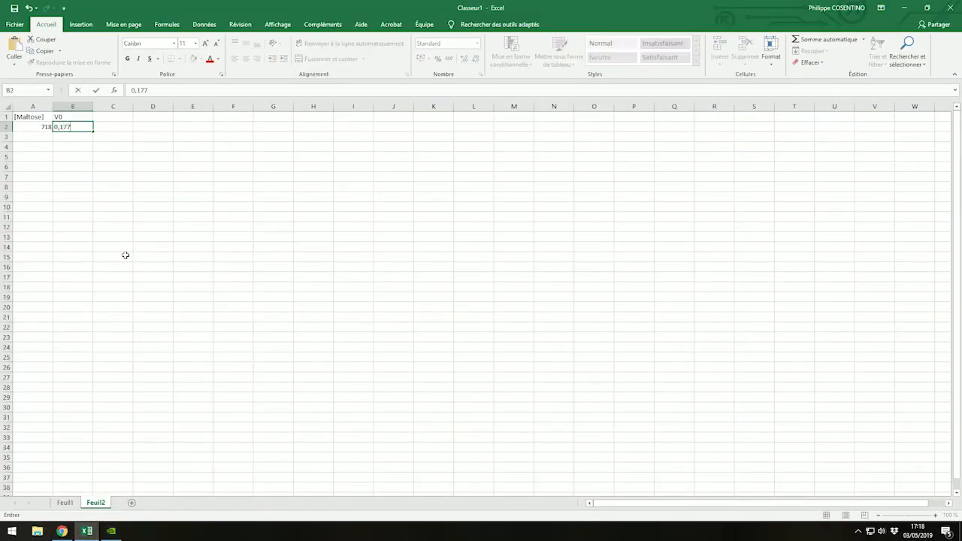
key(Return)
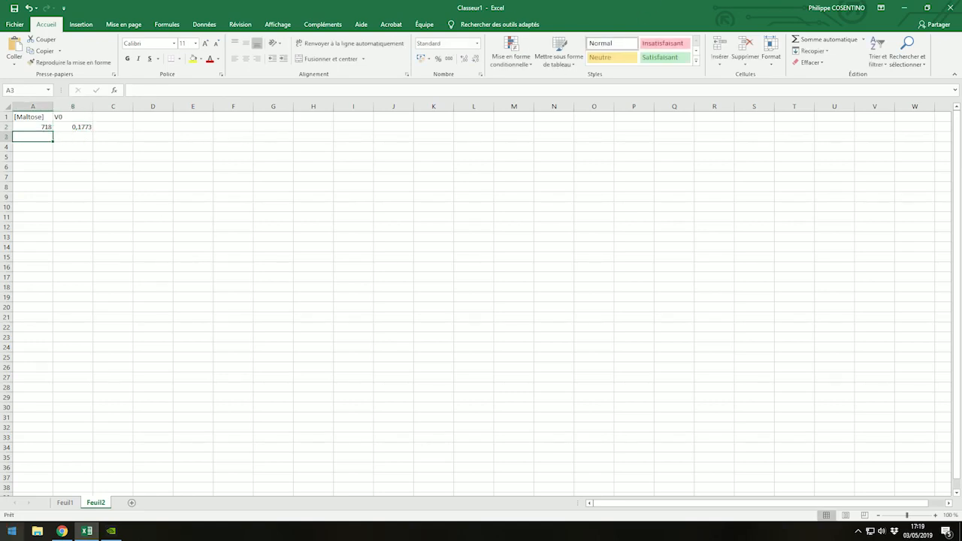
Back in Édu'modèles, plot glucose alone, add maltose beside it, and return the graph to maltose only
click(61, 531)
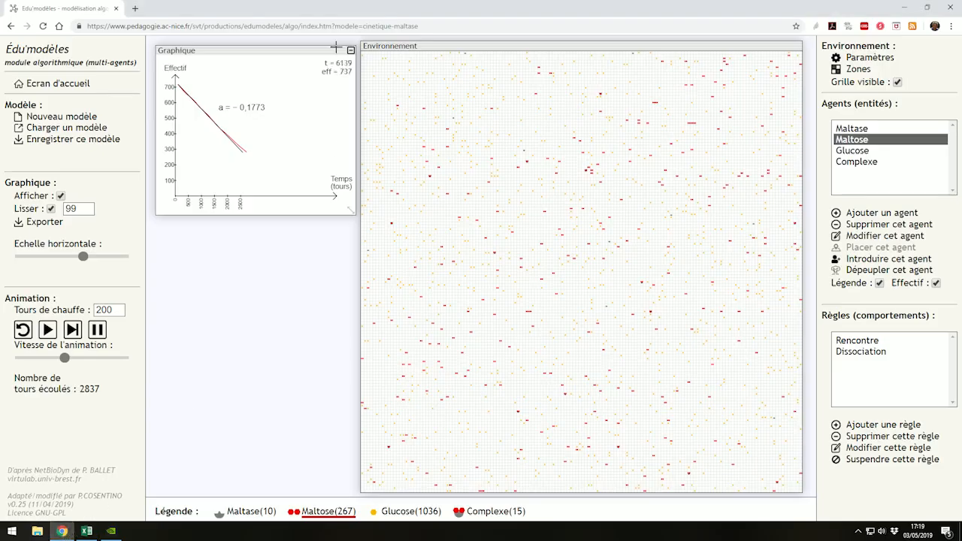
click(335, 517)
click(394, 515)
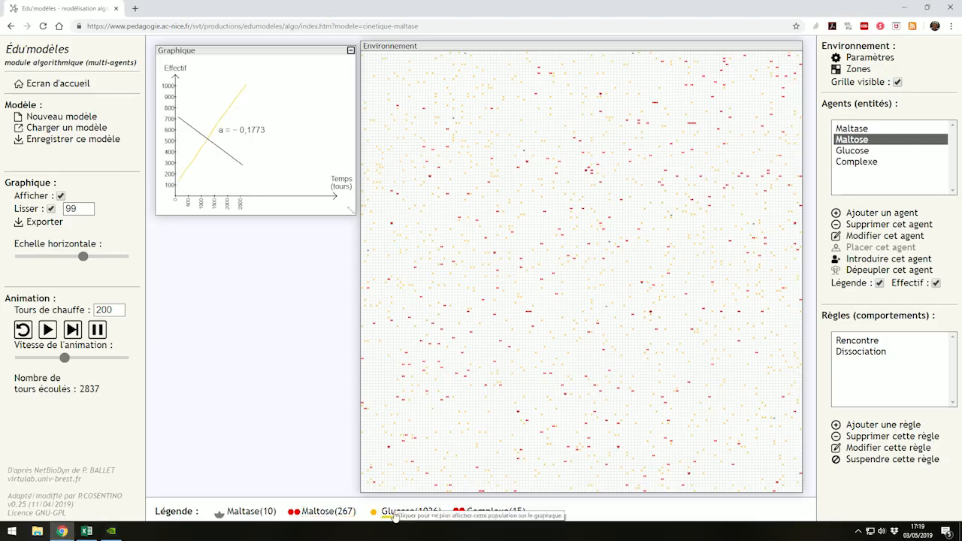
click(350, 517)
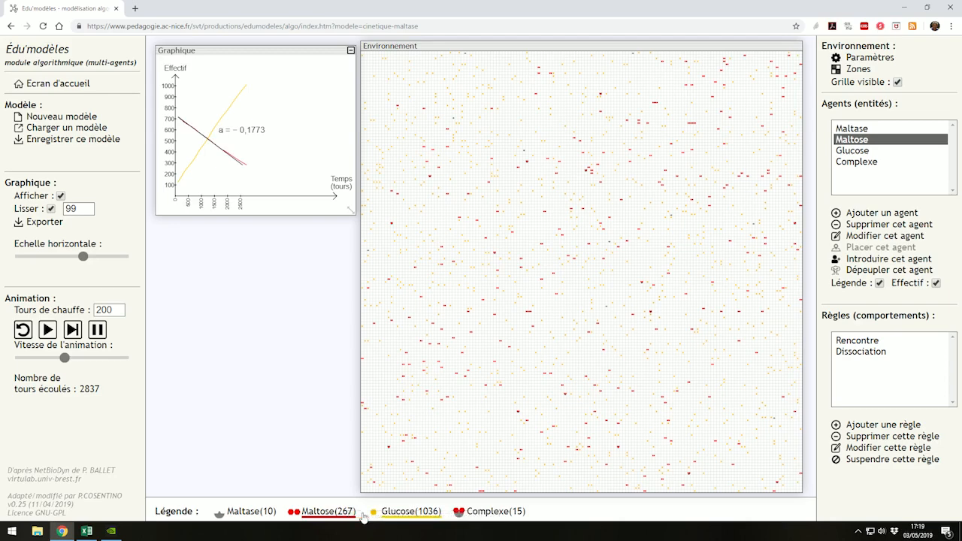
click(393, 515)
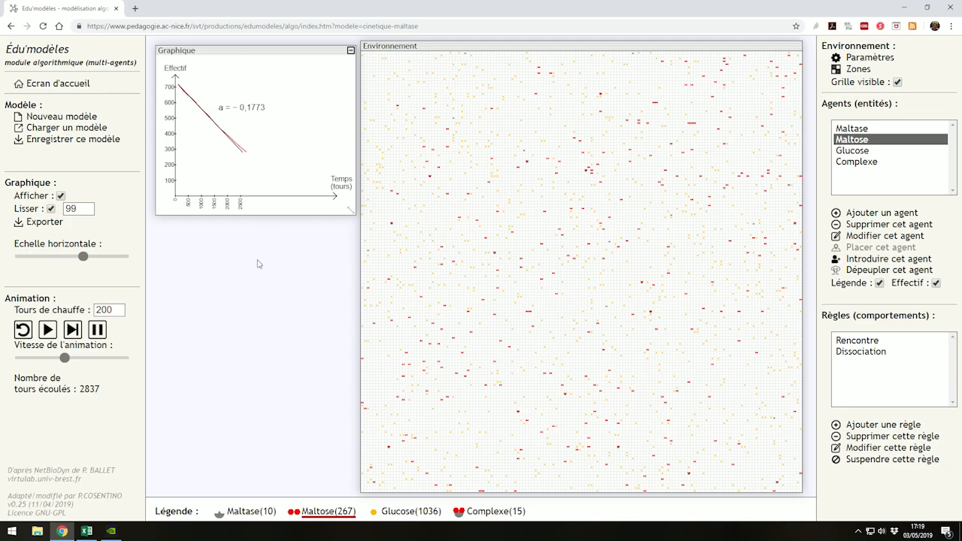
Set the Maltose agent's starting number to 400 and apply the modification
double_click(868, 140)
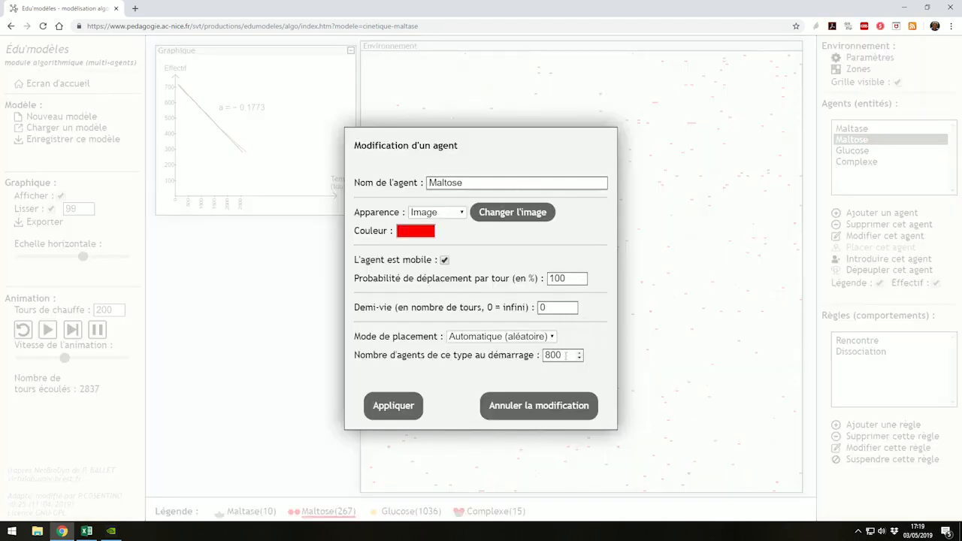
double_click(566, 355)
text(4)
click(409, 406)
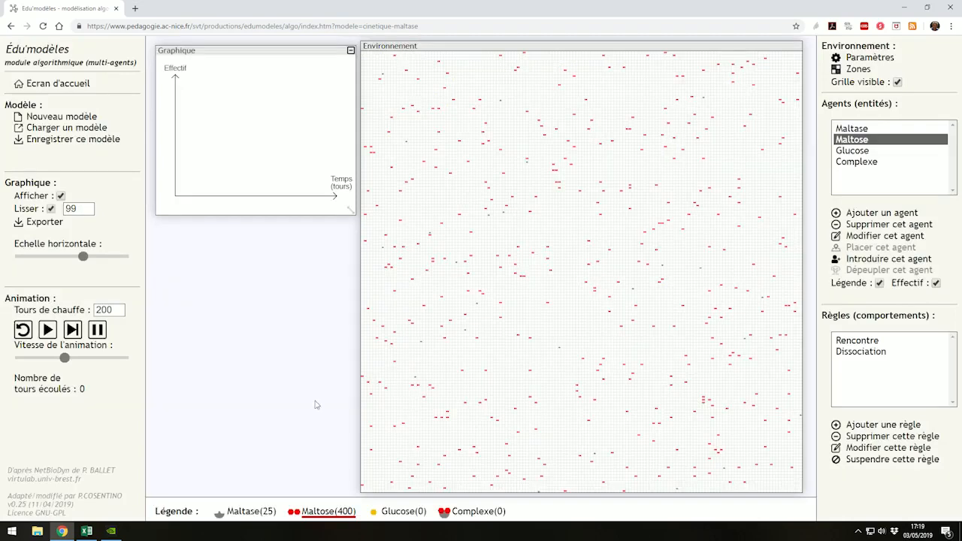
Run the simulation at maximum animation speed and draw a slope line along the initial part of the maltose curve
click(47, 331)
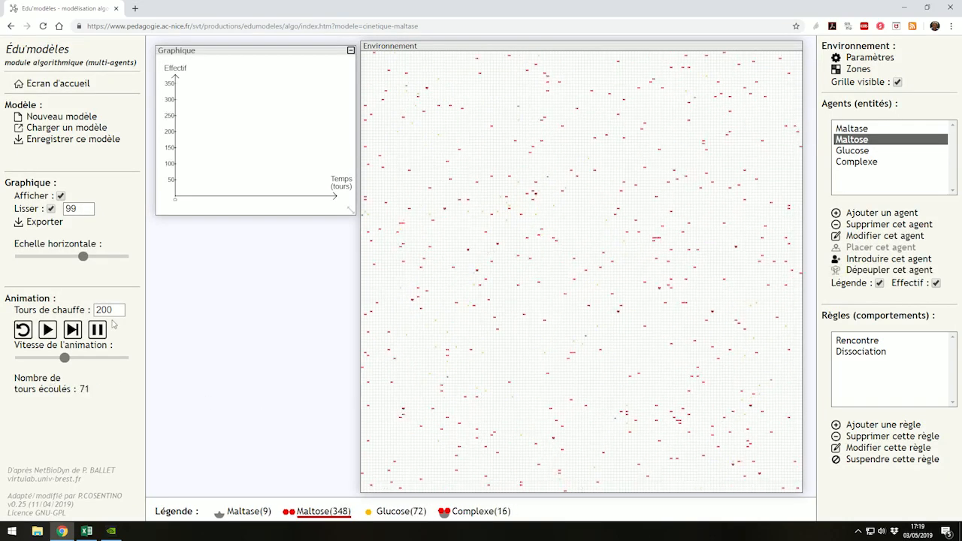
drag(64, 357, 124, 359)
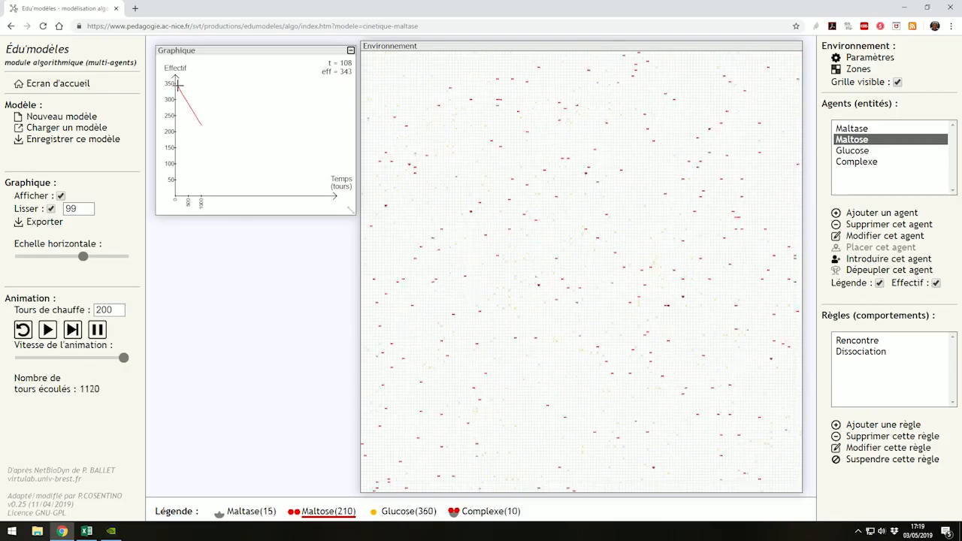
drag(178, 84, 222, 158)
In Excel, enter maltose count 343 in A3 and the slope read from the Édu'modèles graph, 0,1341, as V0 in B3
click(86, 531)
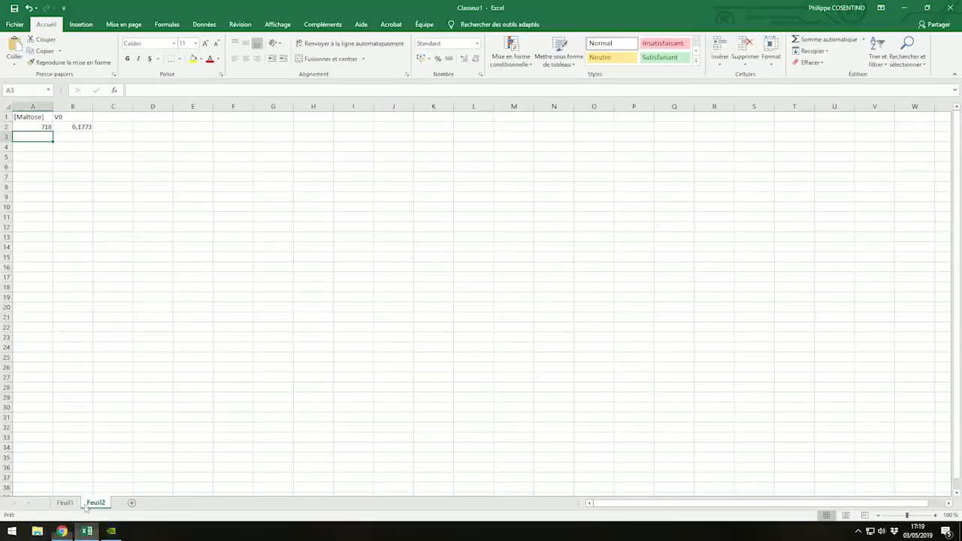
text(343)
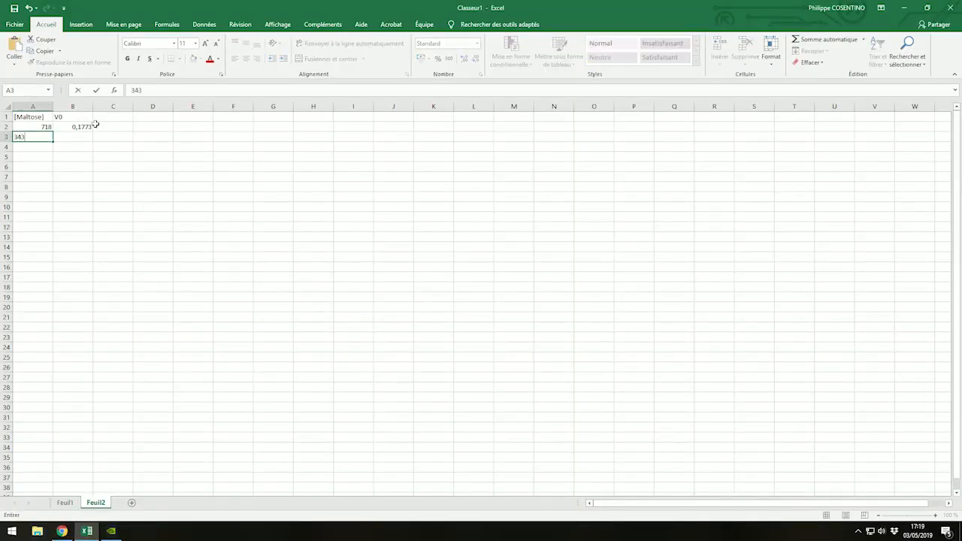
key(Tab)
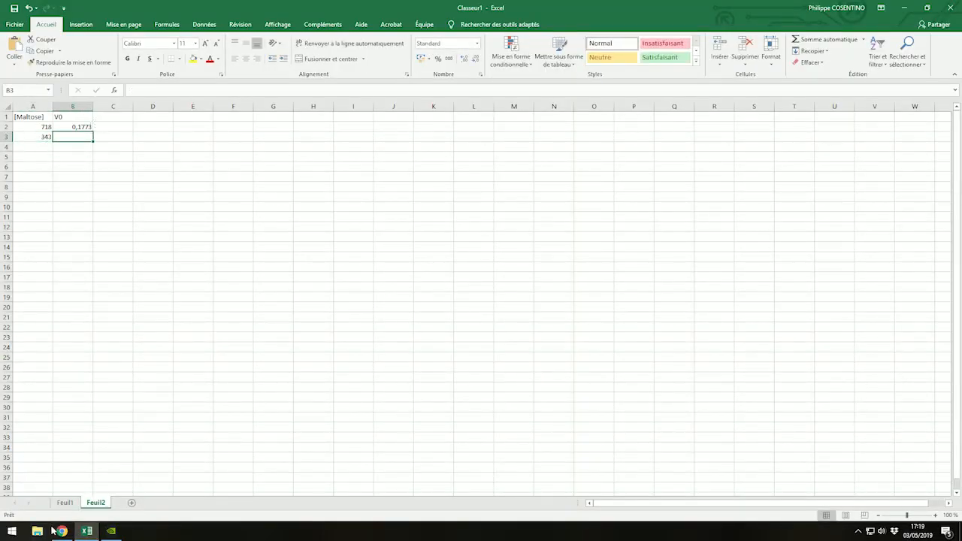
click(59, 530)
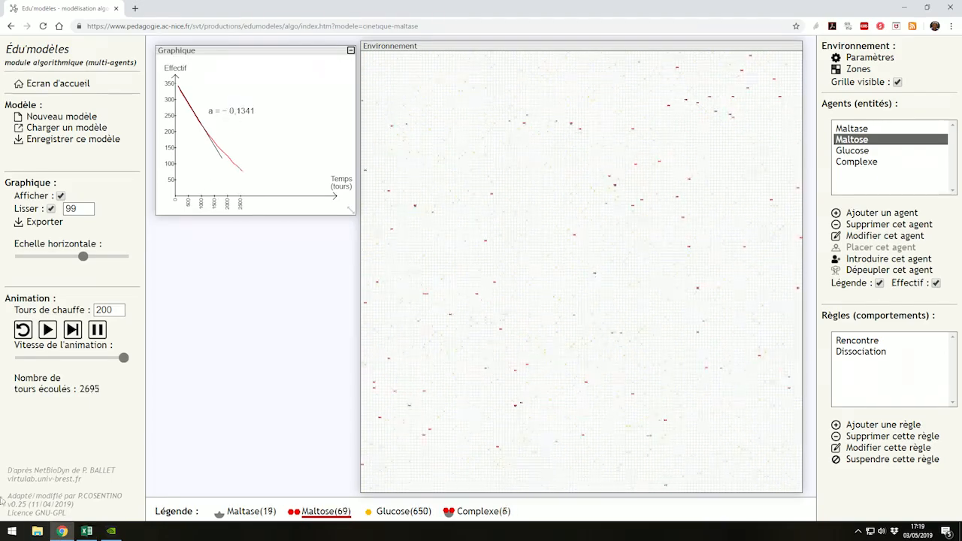
click(87, 531)
text(0)
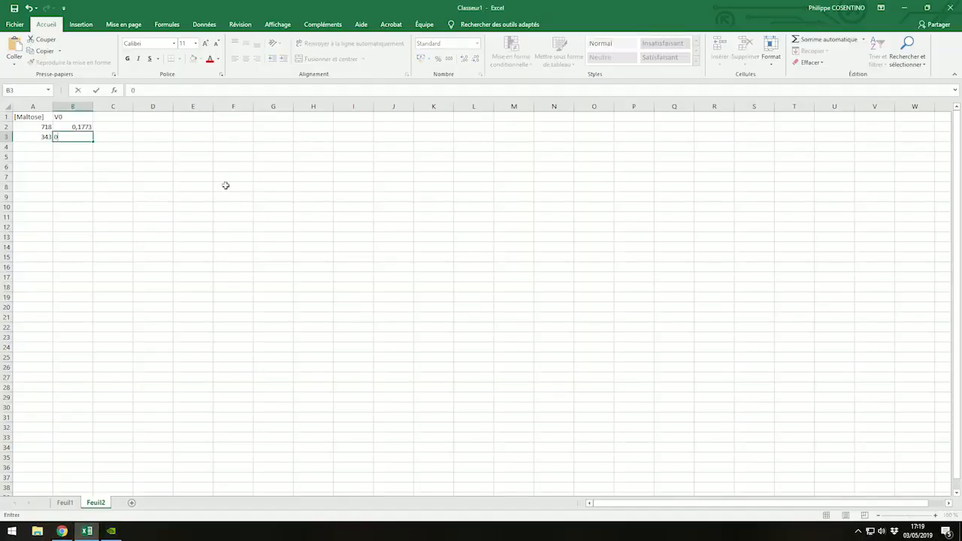
text(,1341)
key(Return)
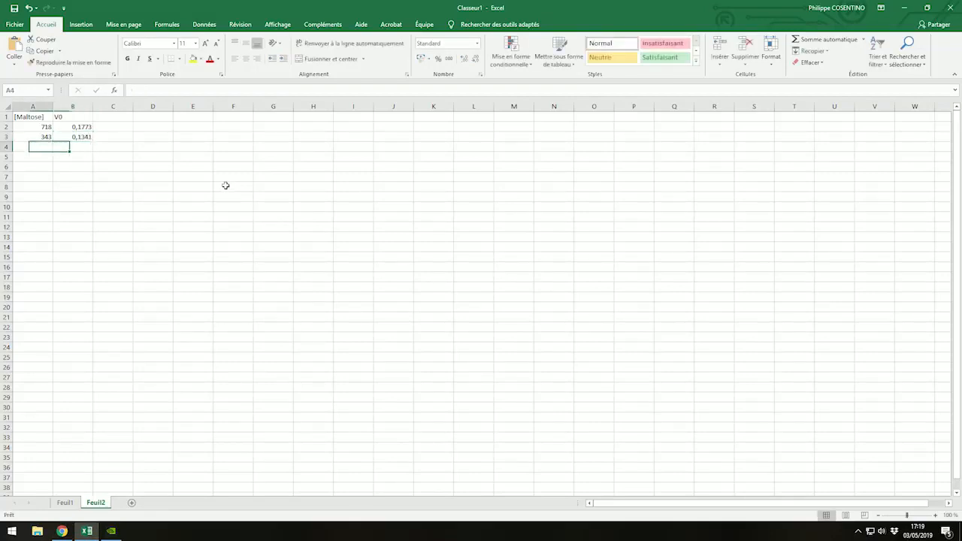
Back in Édu'modèles, set the Maltose agent's starting number to 200 and apply the modification
click(62, 530)
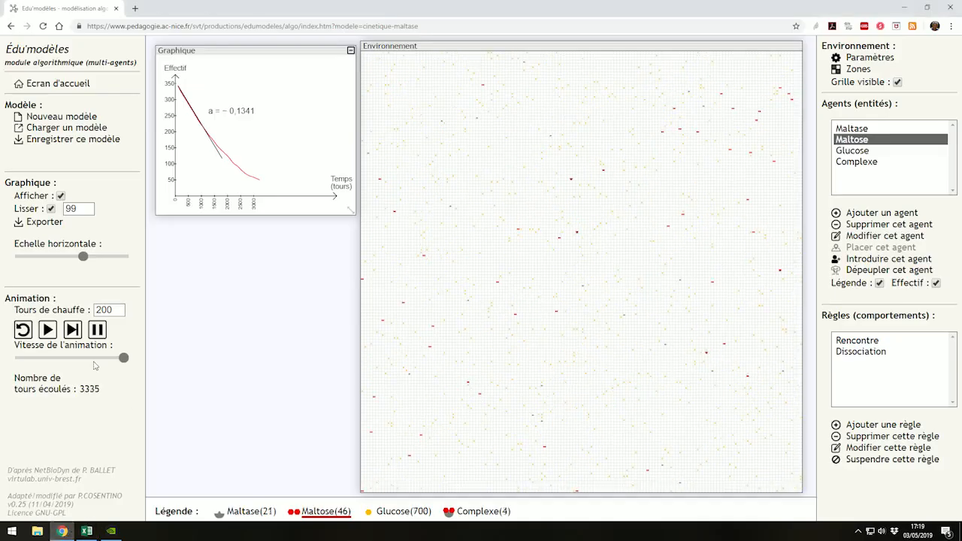
double_click(859, 141)
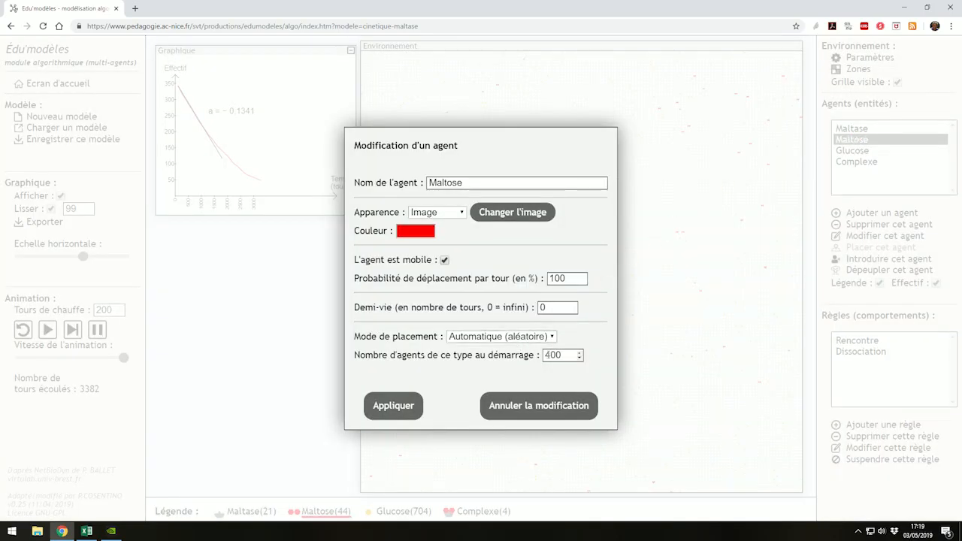
drag(545, 355, 562, 355)
text(200)
click(422, 408)
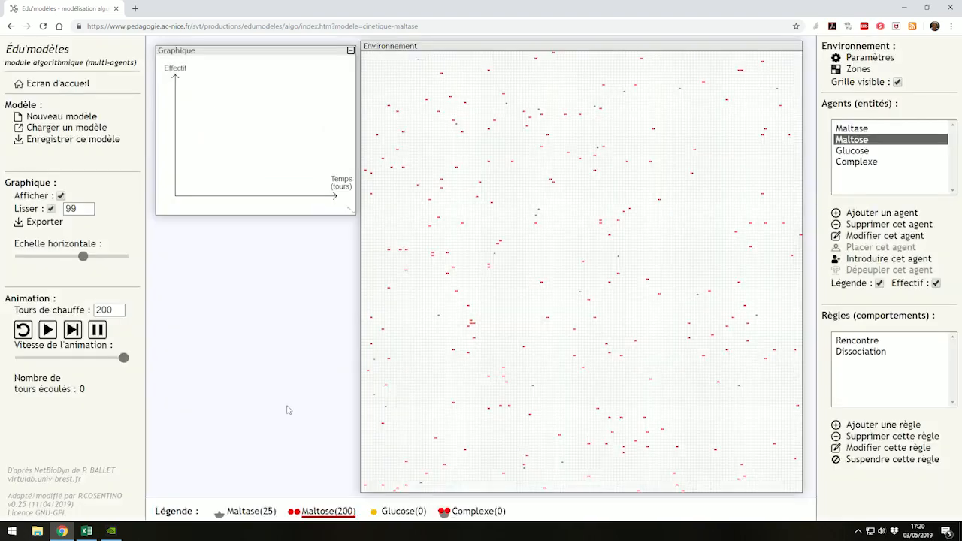
Run the simulation, stretch the graph's horizontal scale, pause, and draw a slope line along the maltose curve from about t = 96, eff = 164
click(48, 331)
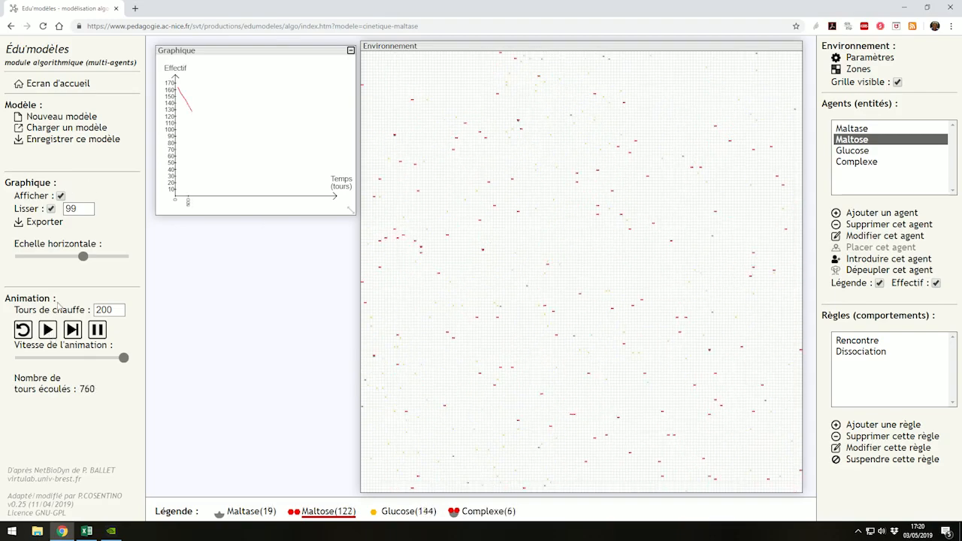
drag(83, 259, 103, 264)
click(98, 338)
mouse_move(183, 109)
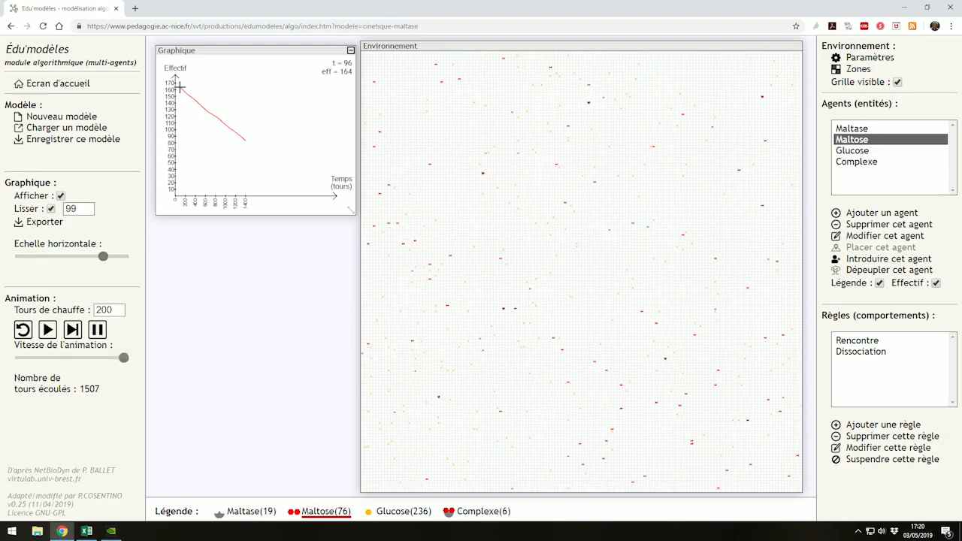
drag(180, 87, 256, 150)
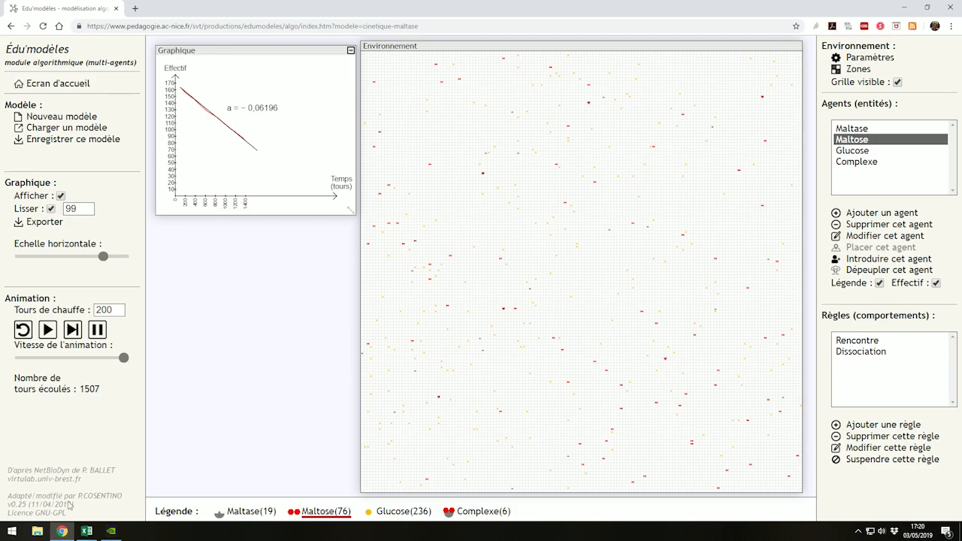
In Excel, enter maltose count 164 in A4 and the slope read from the Édu'modèles graph, 0,06196, as V0 in B4
click(80, 527)
text(164)
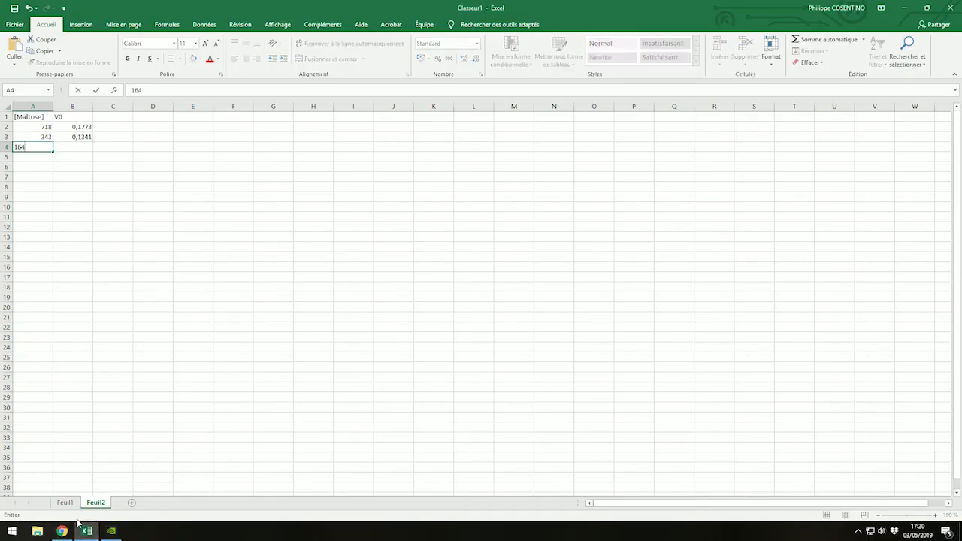
key(Tab)
text(0,)
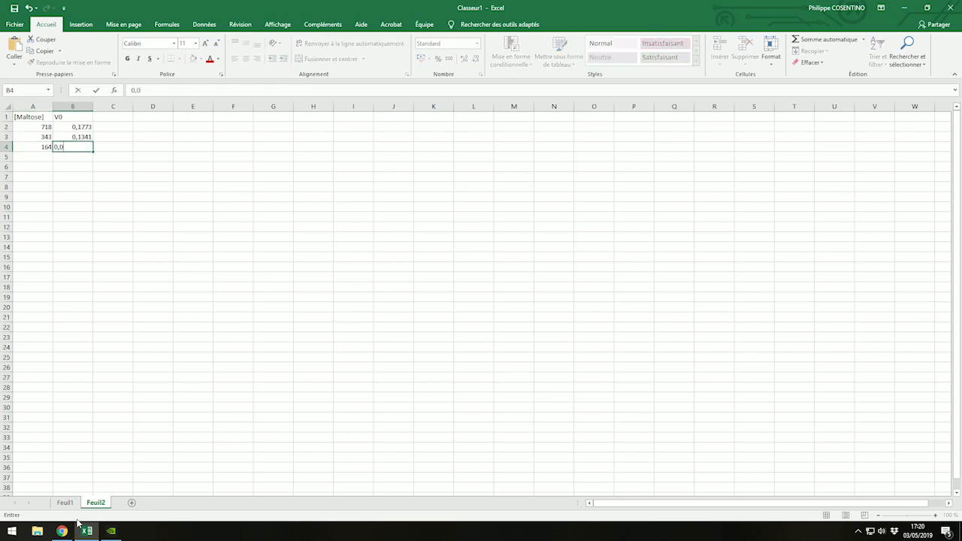
text(06196)
key(Return)
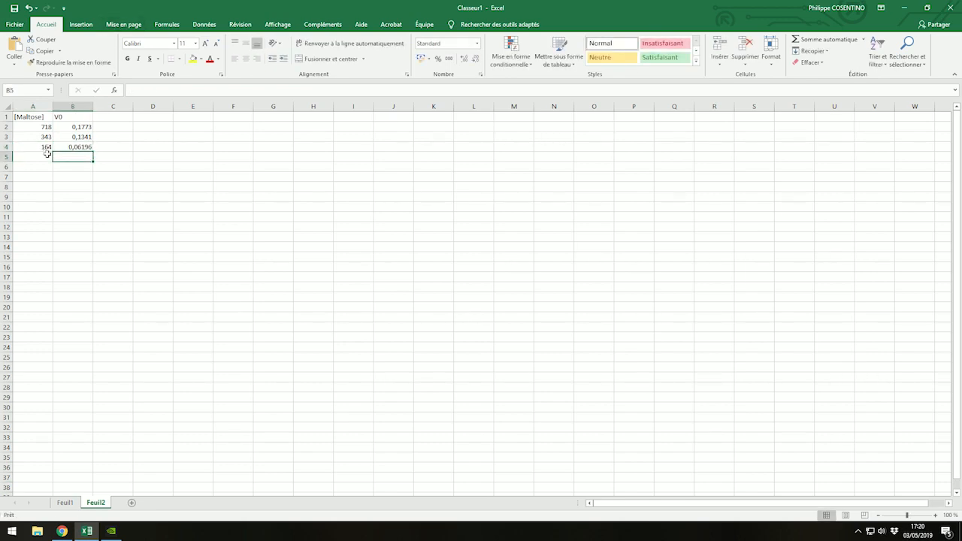
Return to Édu'modèles and apply a starting number of 100 to the Maltose agent
click(61, 531)
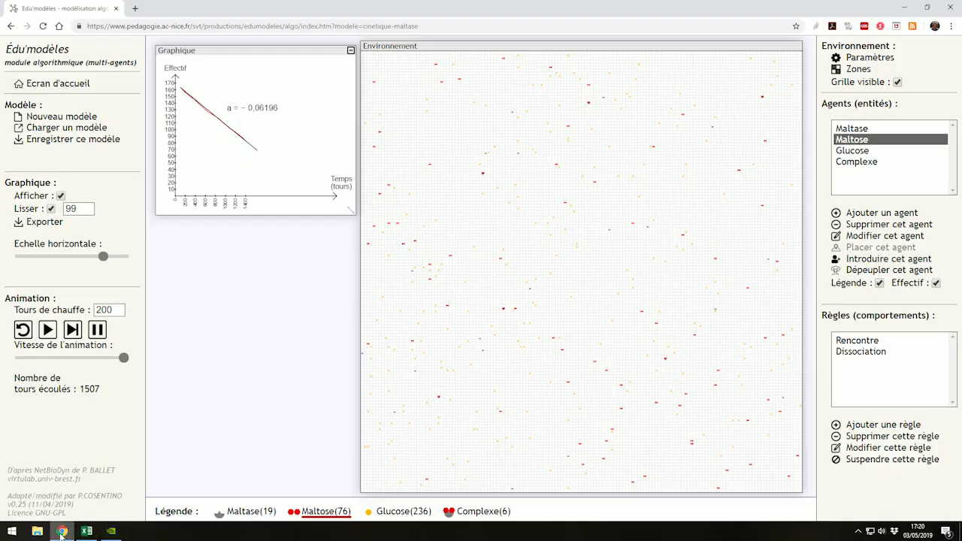
double_click(852, 141)
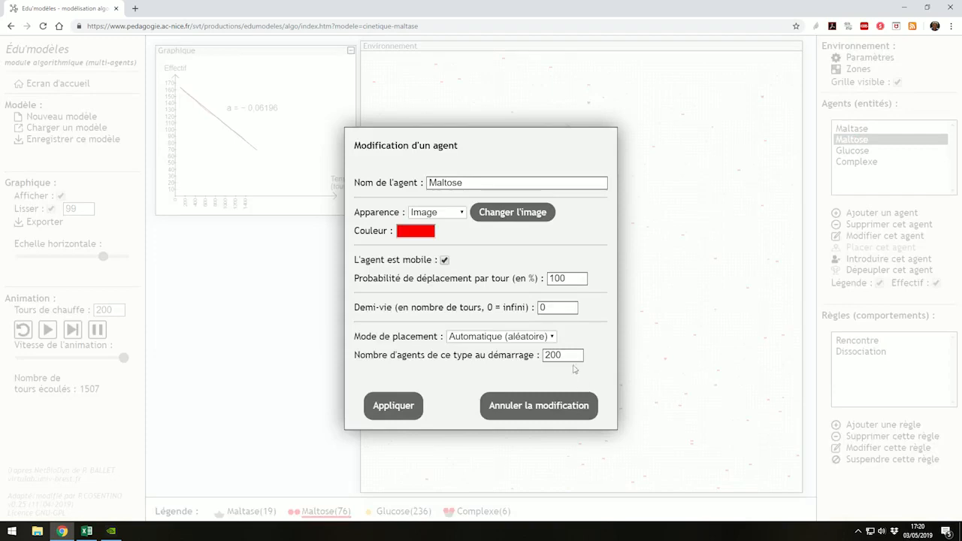
double_click(569, 358)
text(1)
click(410, 405)
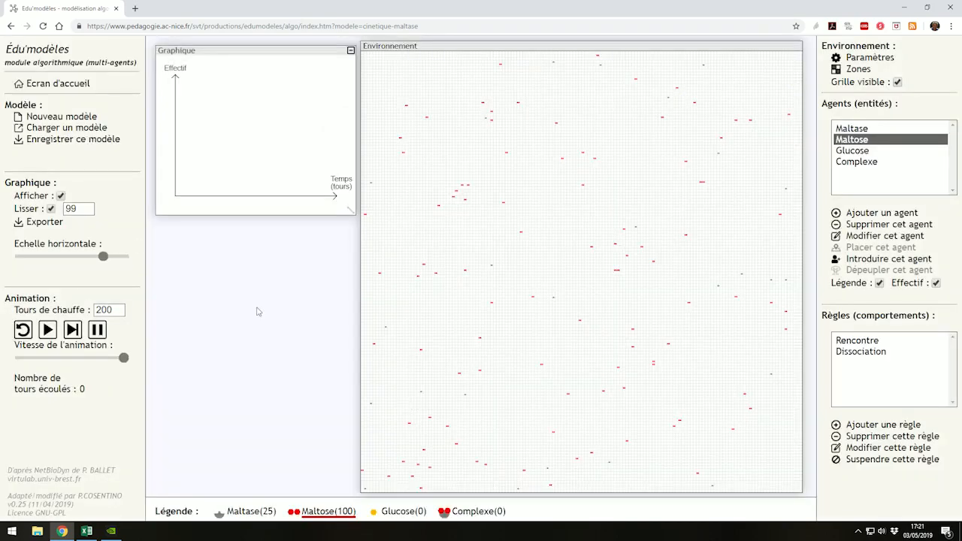
Run the simulation, view the curve briefly without smoothing, and draw a slope line along the smoothed curve's start, ending about t = 854, eff = 38
click(47, 335)
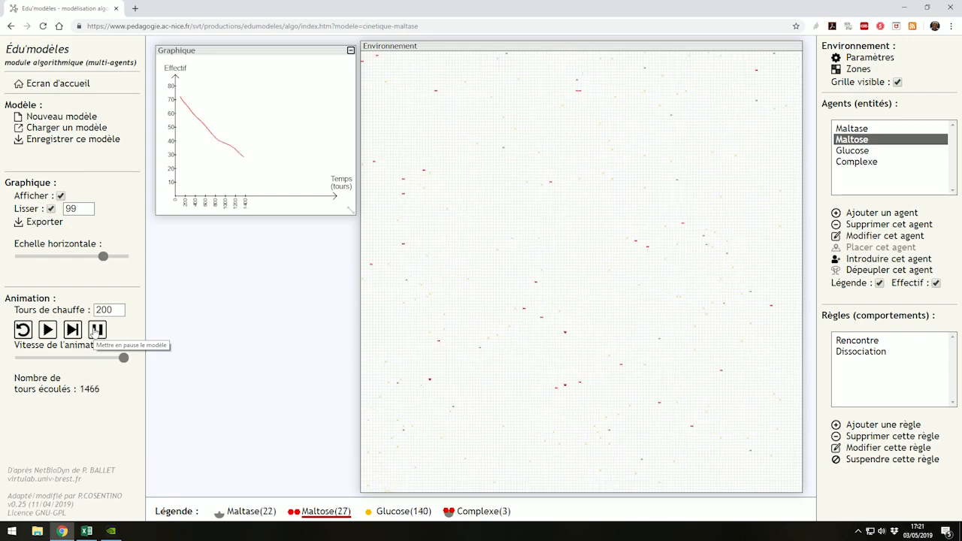
click(51, 209)
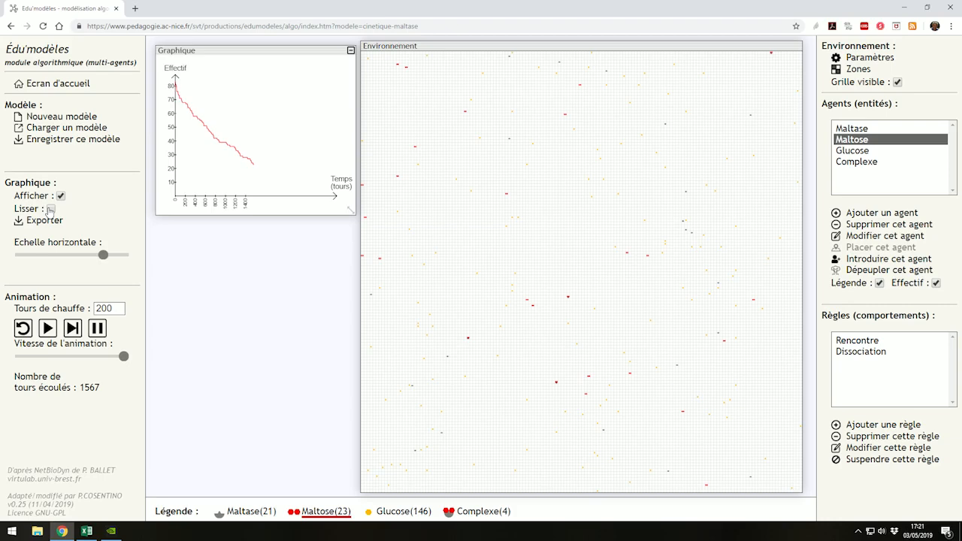
click(50, 209)
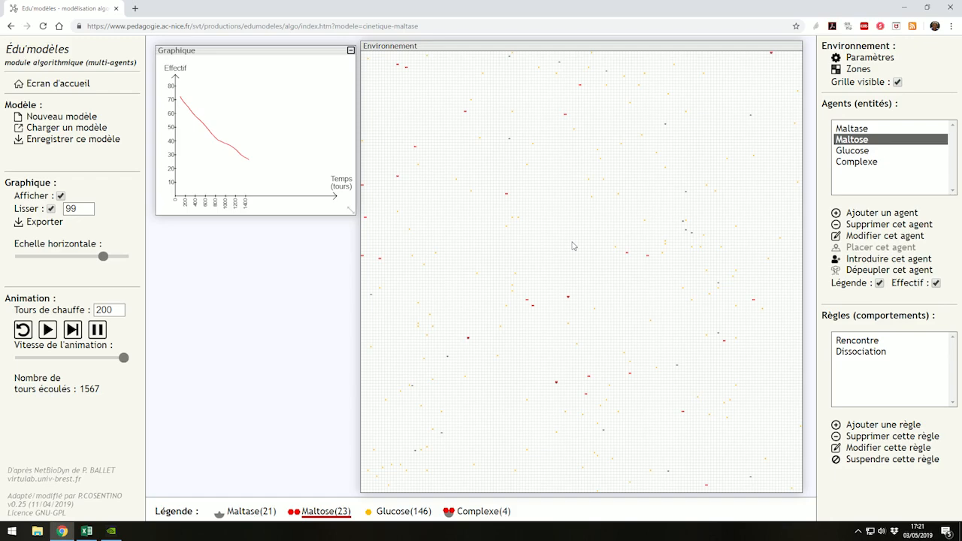
mouse_move(179, 96)
drag(179, 95, 217, 143)
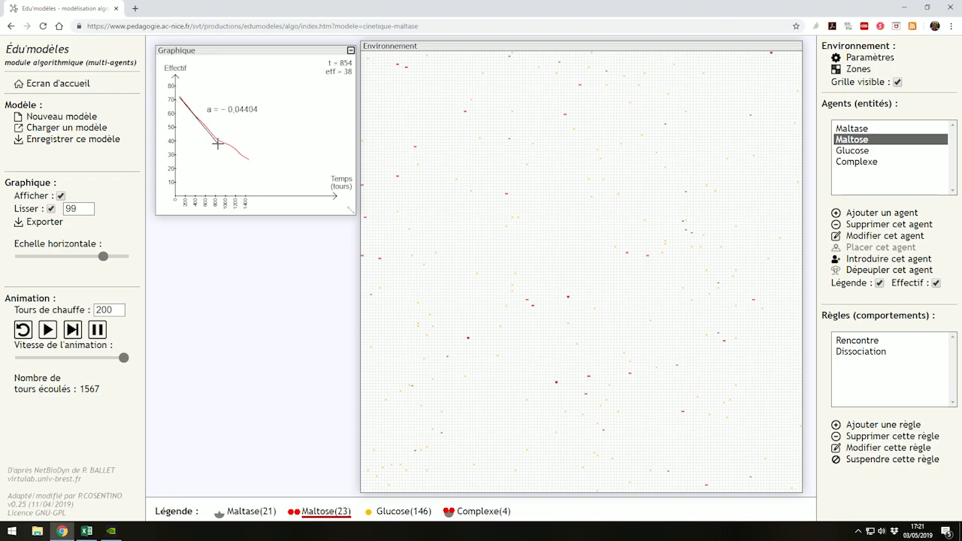
In Excel, enter maltose count 76 in A5 and the rounded graph slope 0,044 as V0 in B5
click(88, 530)
text(76)
key(Tab)
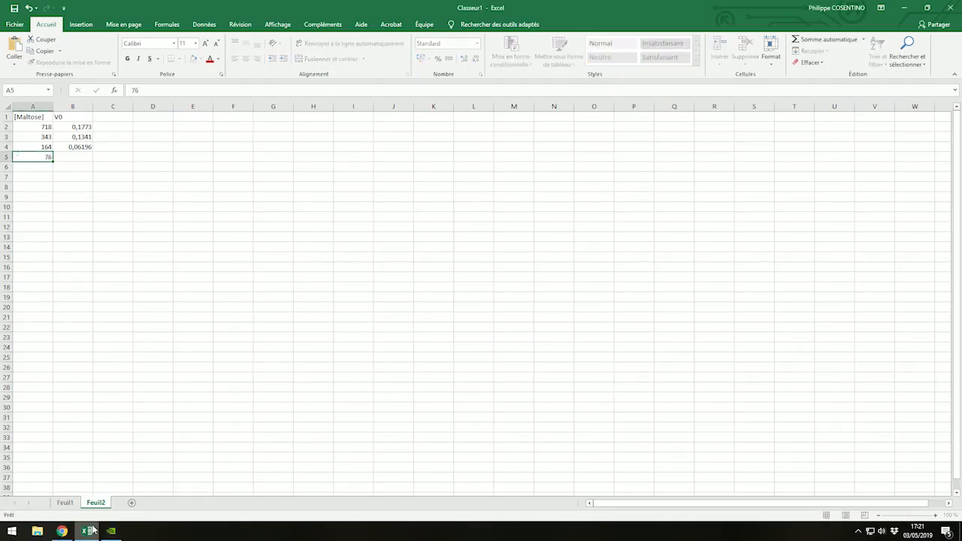
text(0,0)
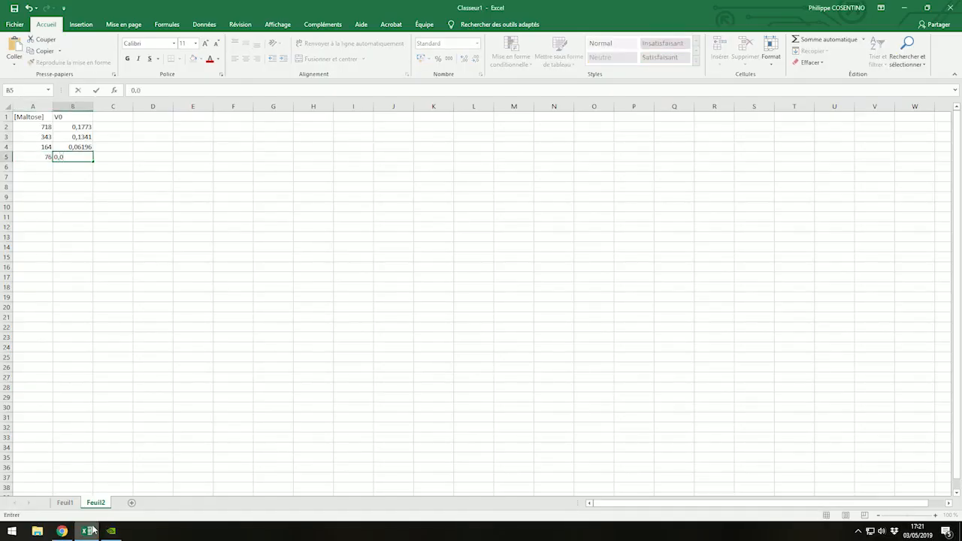
text(44)
key(Return)
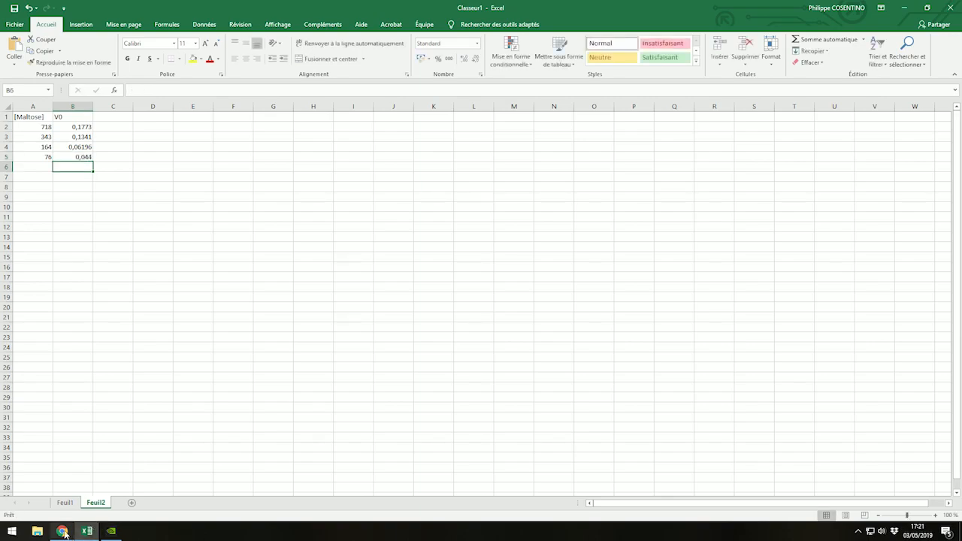
Insert a scatter chart of V0 against [Maltose] from columns A and B in Excel, and select cell A6
click(64, 532)
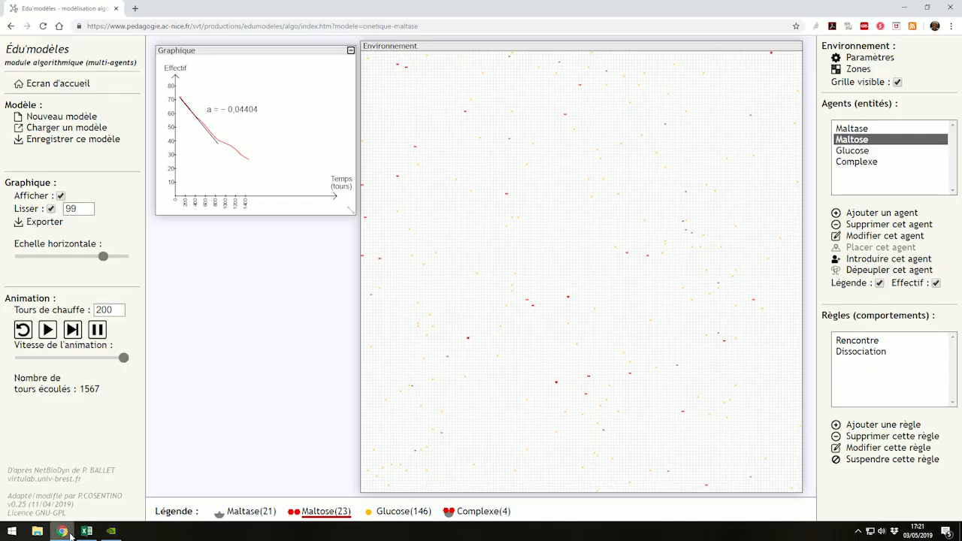
click(86, 531)
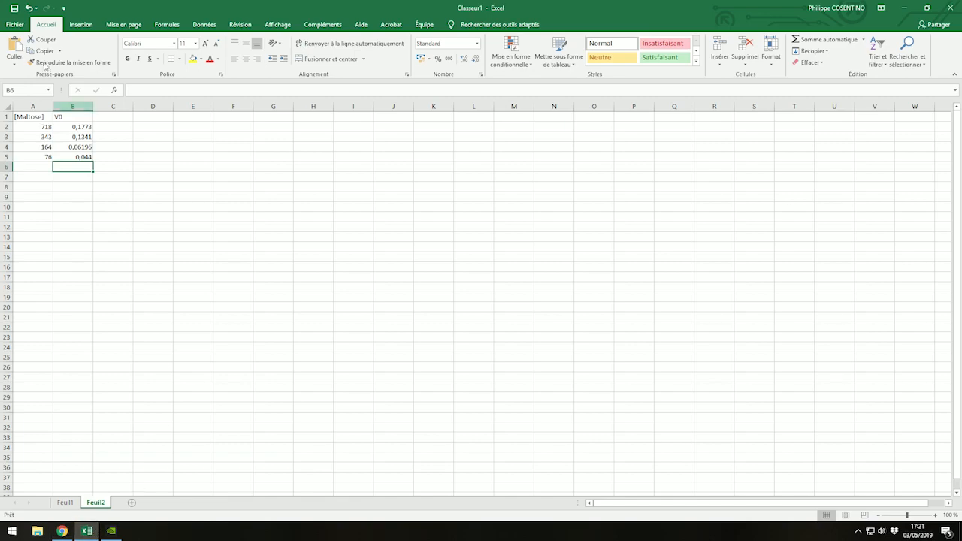
drag(34, 119, 69, 409)
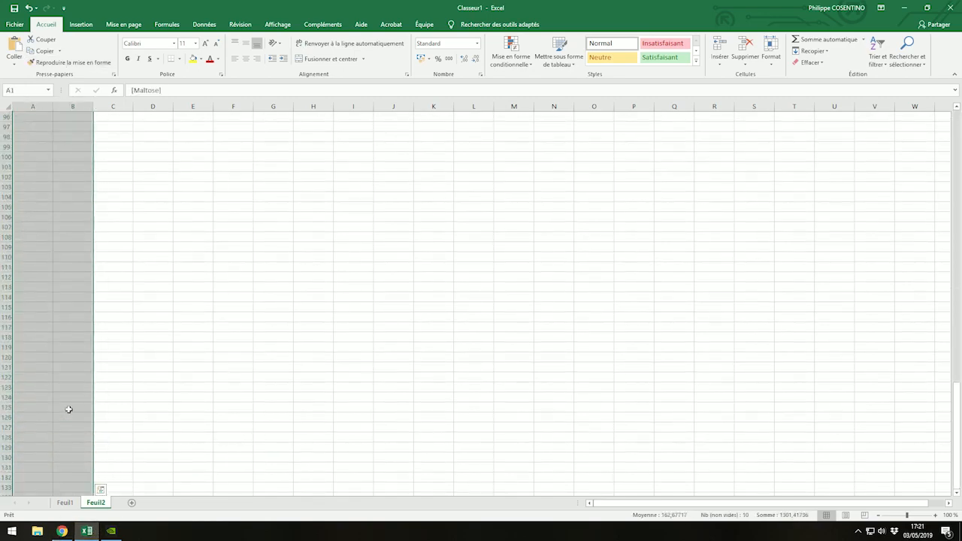
scroll(68, 409, up, 20)
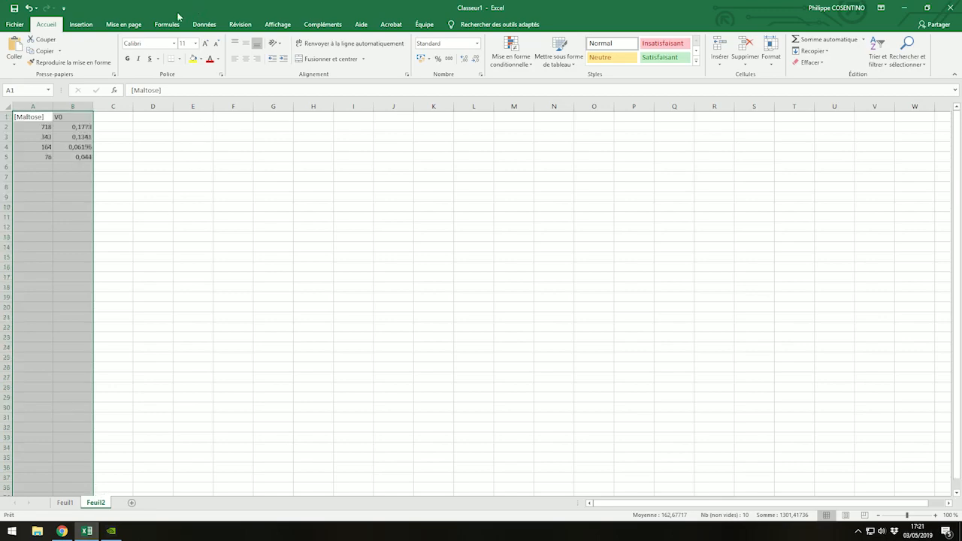
click(81, 24)
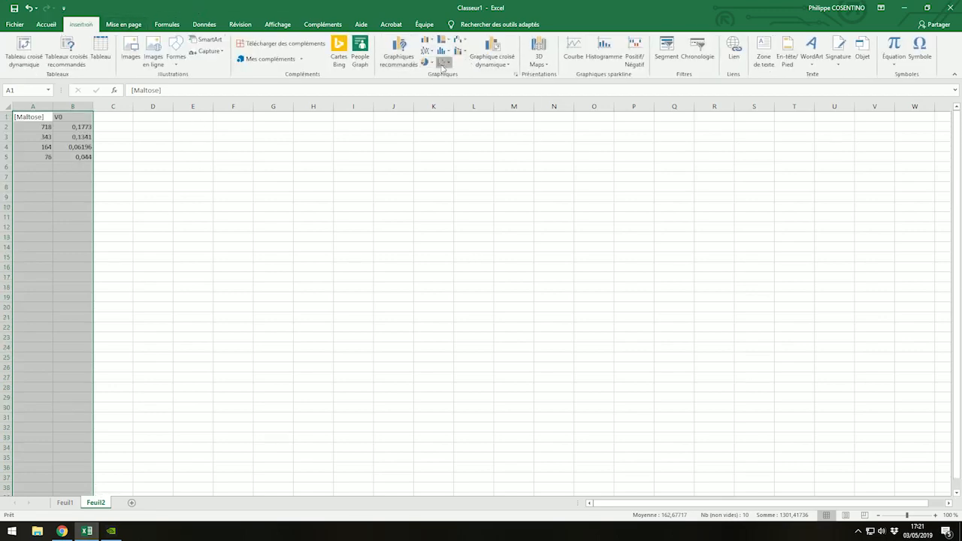
click(443, 62)
click(445, 94)
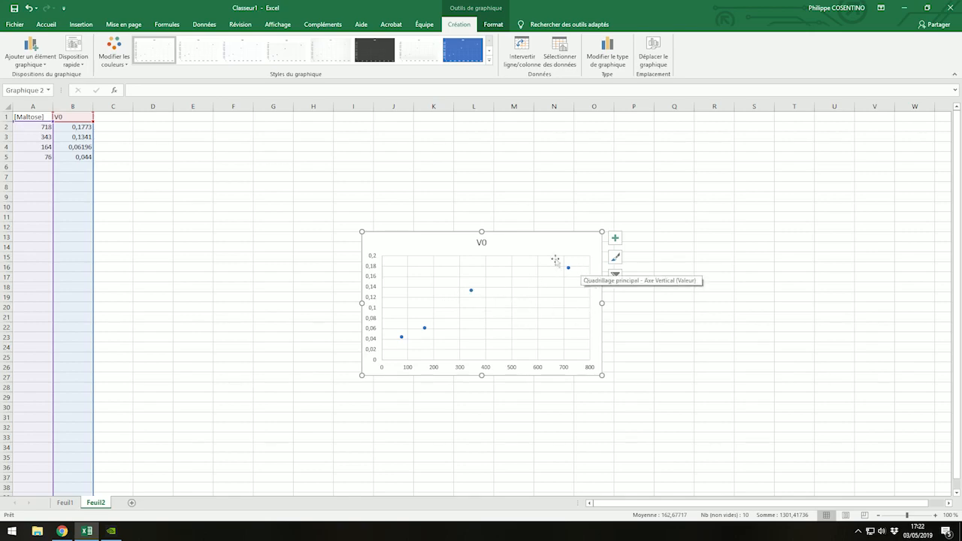
click(51, 169)
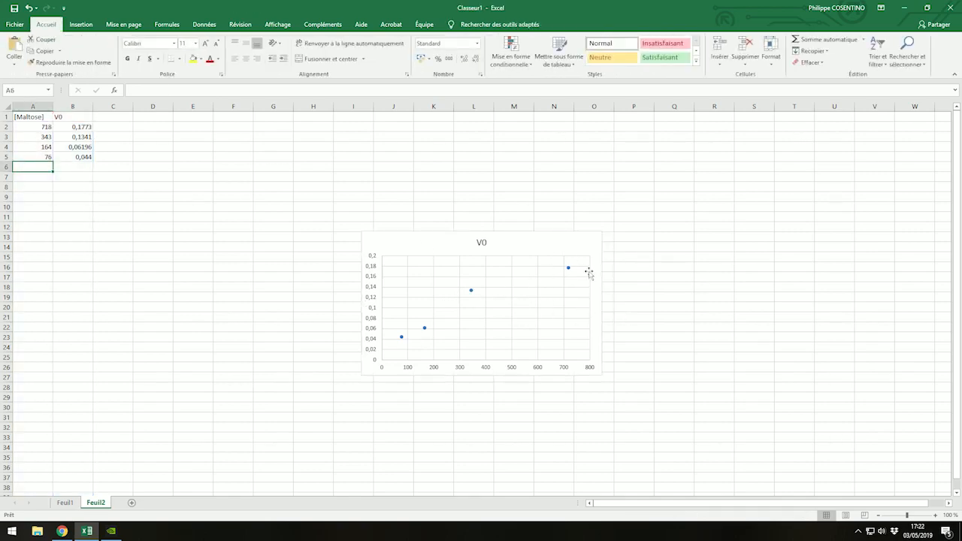
In Édu'modèles, set the Maltose agent's starting number to 1600 and apply the modification
click(65, 533)
double_click(839, 139)
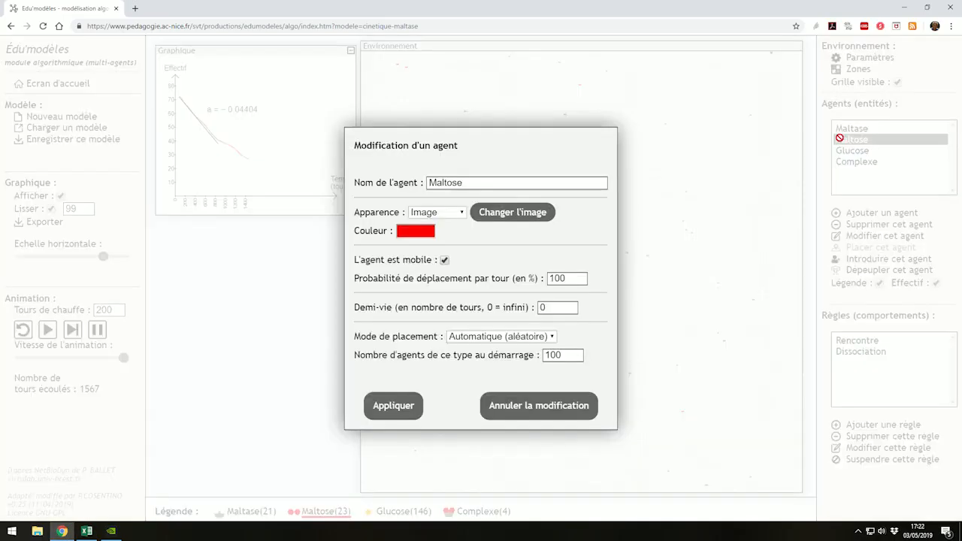
double_click(564, 354)
text(1600)
click(383, 408)
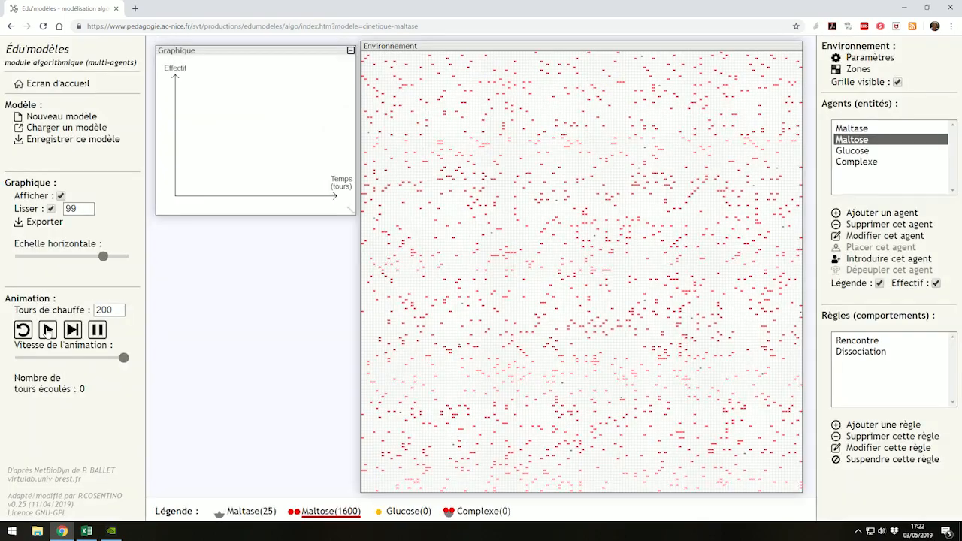
Run and pause the simulation, and draw a slope line along the maltose curve from about t = 96, eff = 1516 to t = 1123, eff = 1268
click(47, 330)
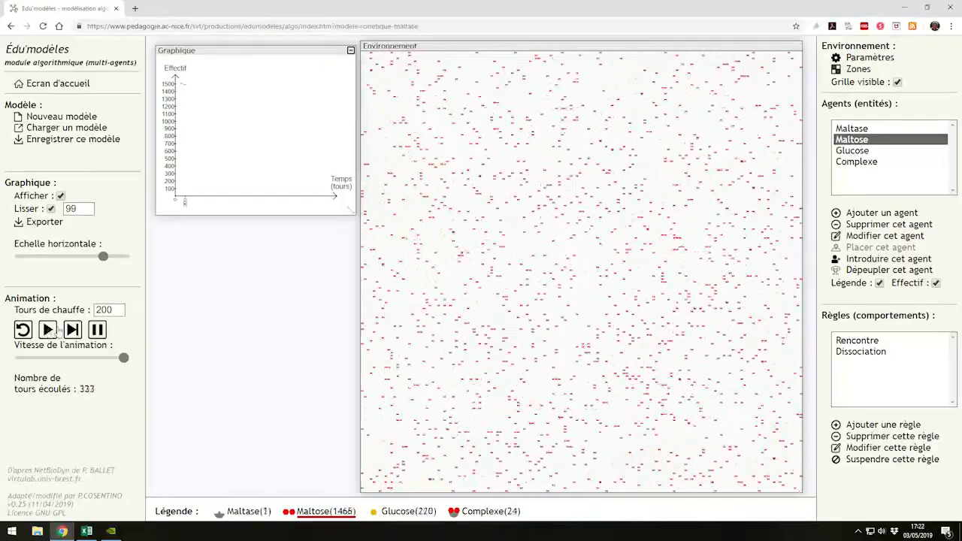
click(96, 331)
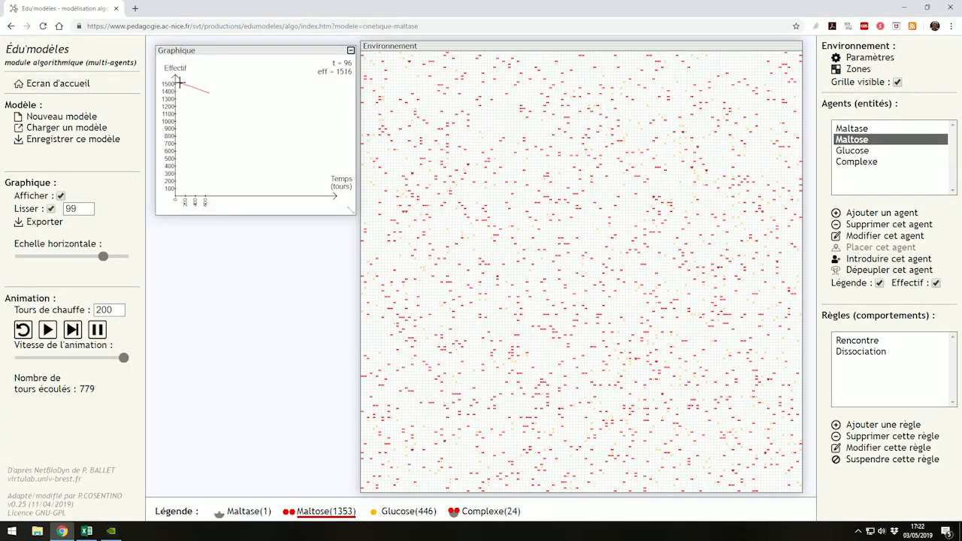
drag(179, 82, 232, 101)
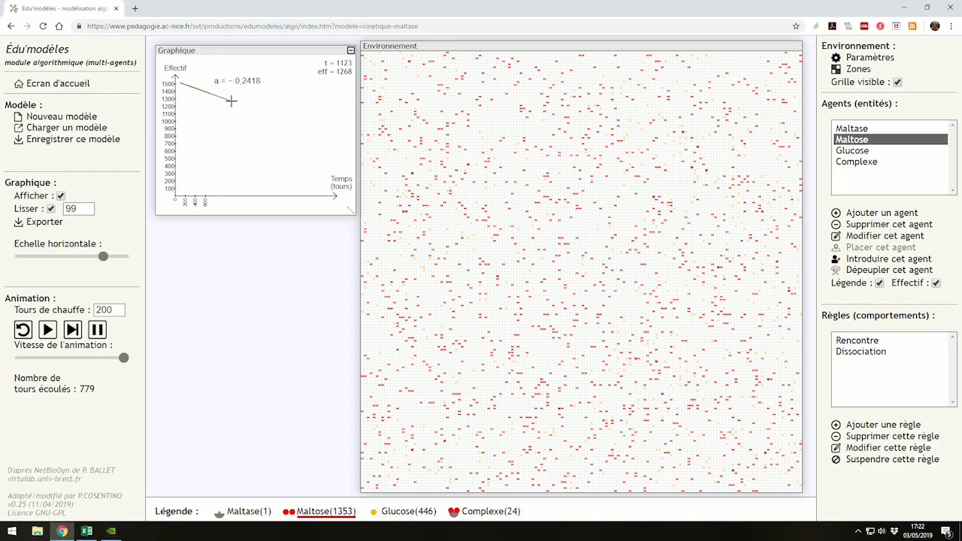
In Excel, enter maltose count 1516 in A6 and the slope read from the Édu'modèles graph, 0,2418, as V0 in B6
click(84, 531)
text(1516)
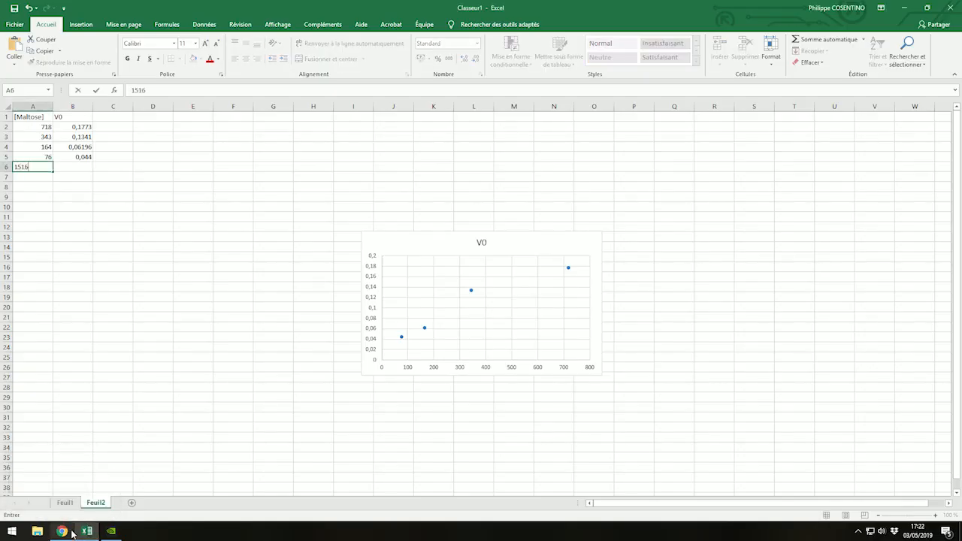
key(Tab)
text(0)
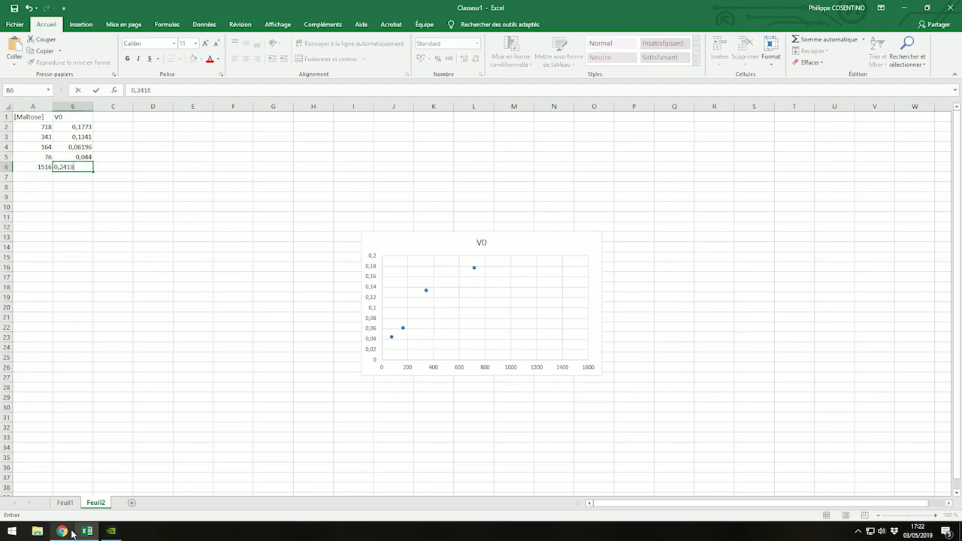
key(Return)
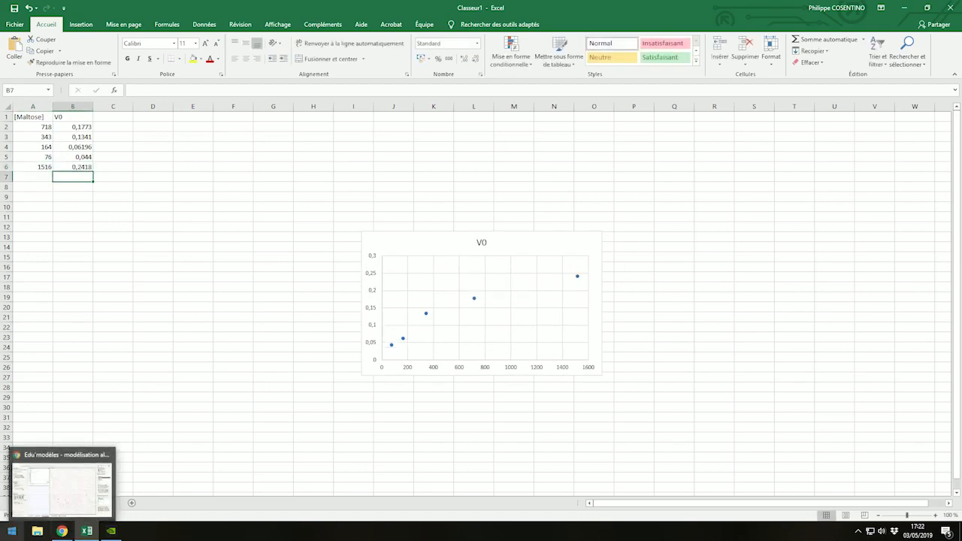
In Édu'modèles, set the Maltose agent's starting number to 3200 and apply the modification
click(60, 532)
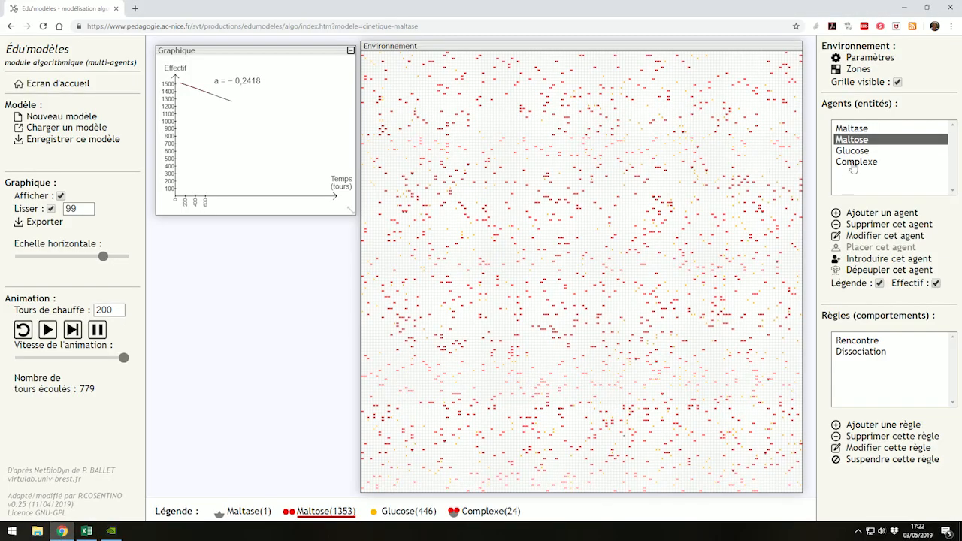
double_click(871, 140)
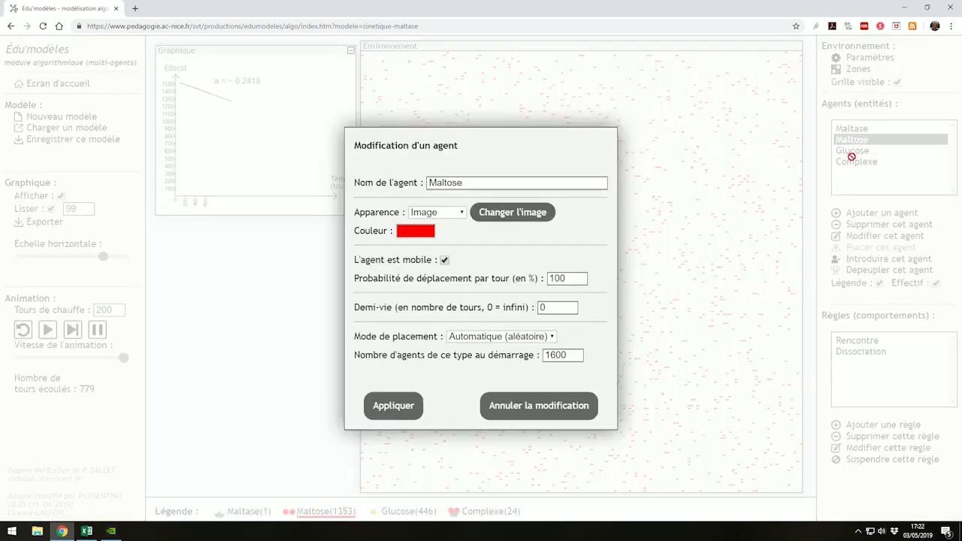
double_click(571, 353)
text(32)
click(415, 406)
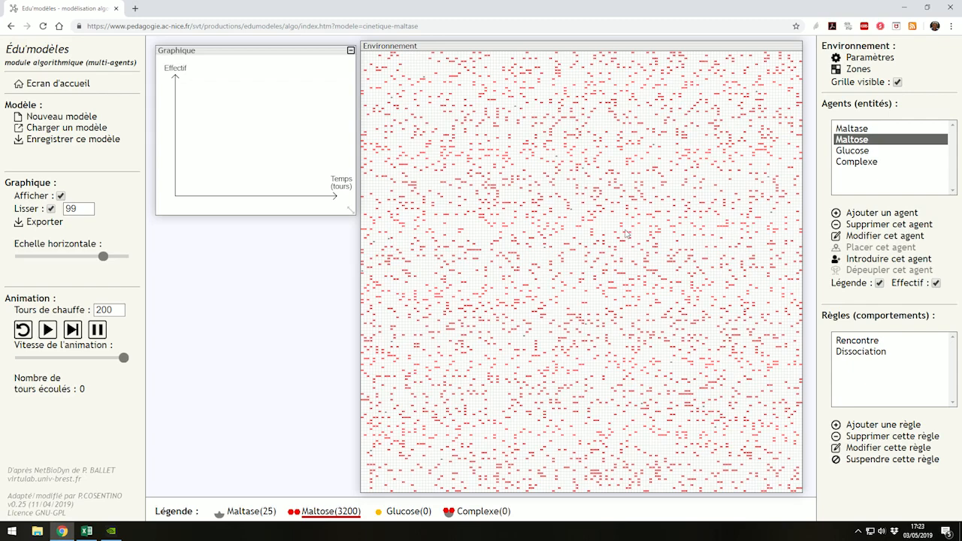
Run the simulation, compress the graph's horizontal scale while it runs, and pause after about 907 turns
click(46, 334)
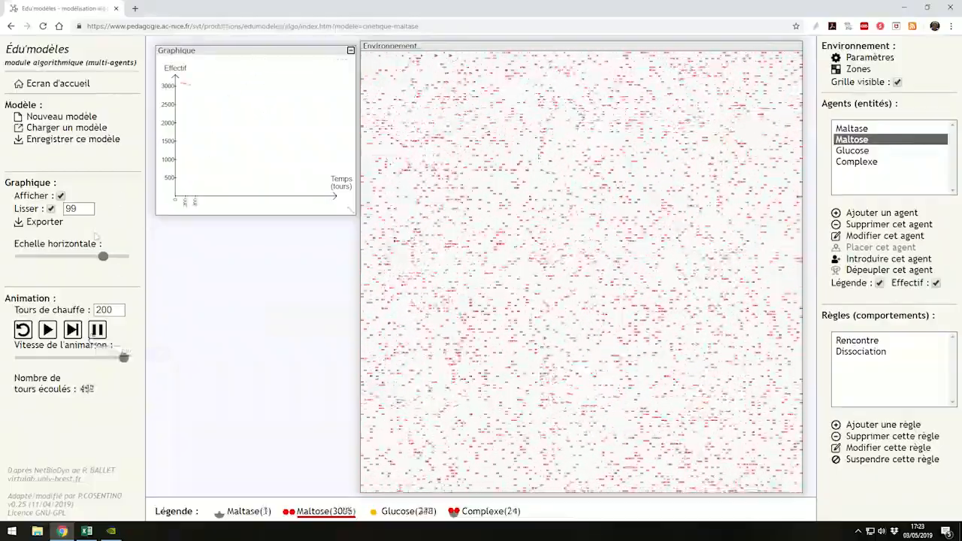
drag(103, 256, 79, 257)
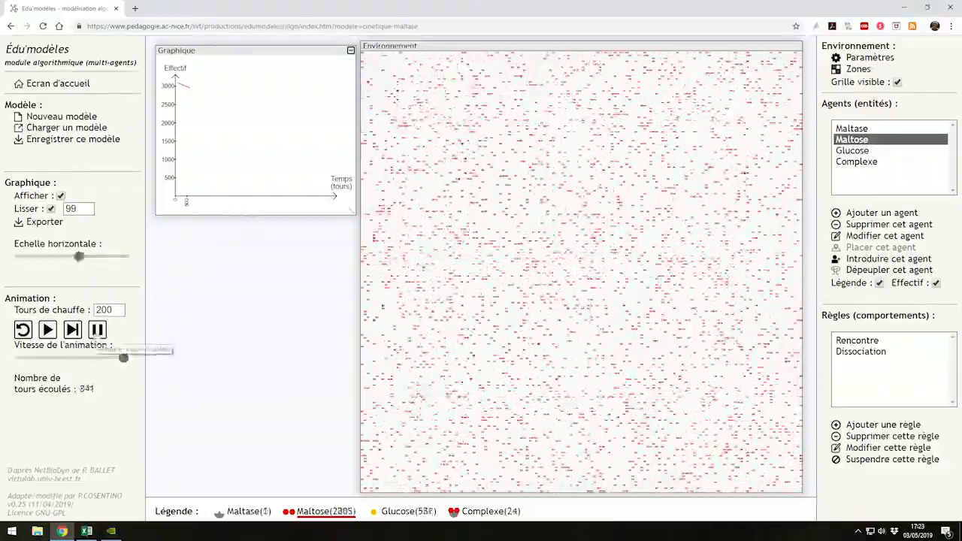
click(98, 334)
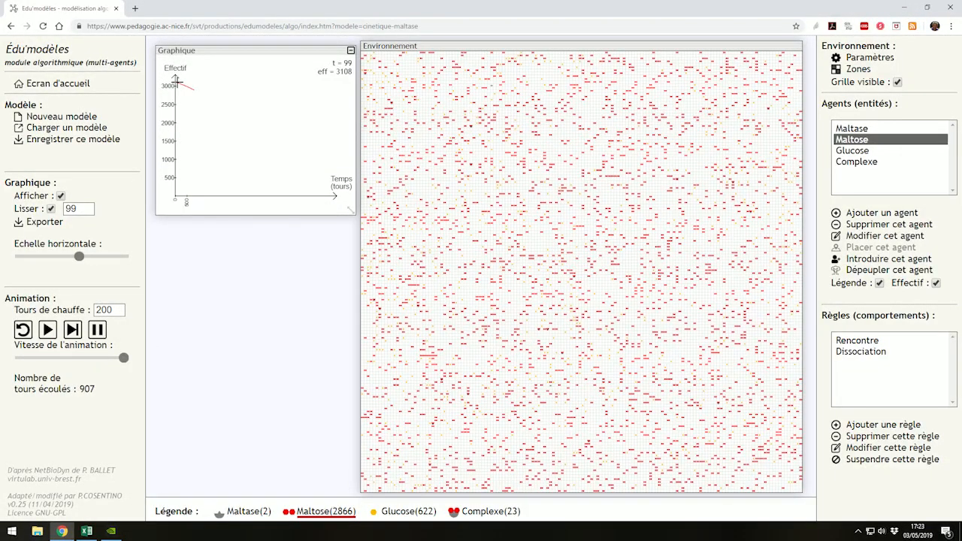
Enlarge the graph window and redraw the slope line along the maltose curve, starting from about t = 125, eff = 3099
mouse_move(174, 78)
mouse_down()
mouse_move(218, 101)
mouse_move(179, 82)
mouse_move(193, 89)
mouse_up()
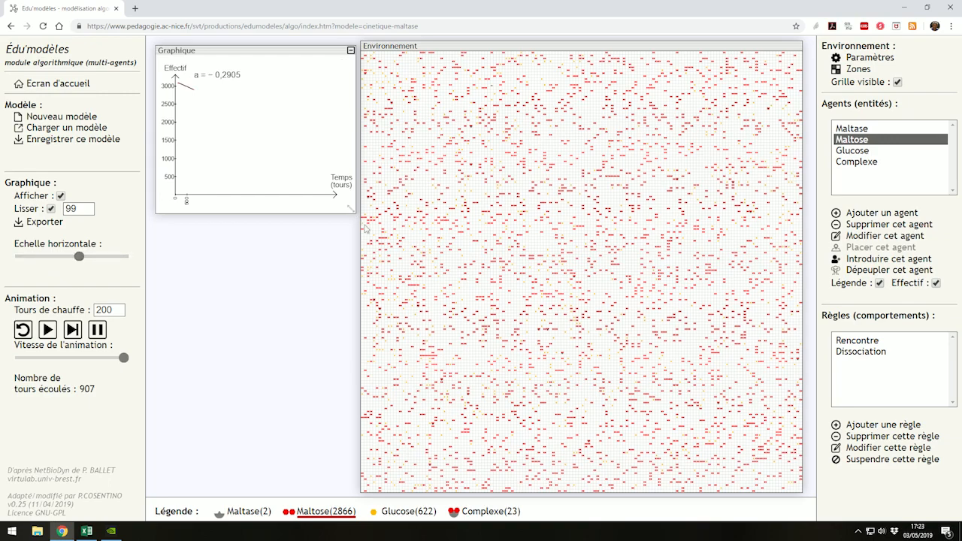
drag(351, 210, 606, 378)
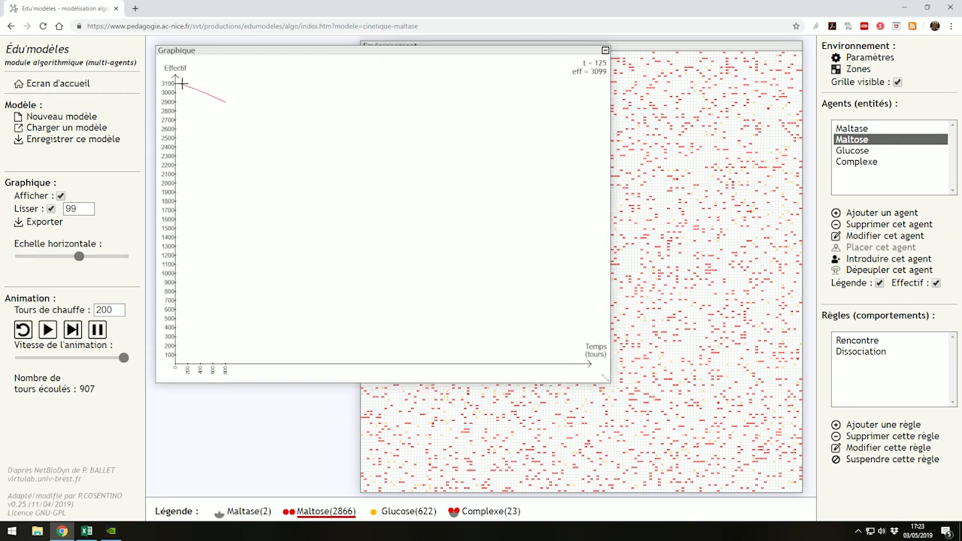
drag(181, 83, 234, 105)
In Excel, enter maltose count 3100 in A7 and the slope read from the Édu'modèles graph, 0,2781, as V0 in B7
click(87, 530)
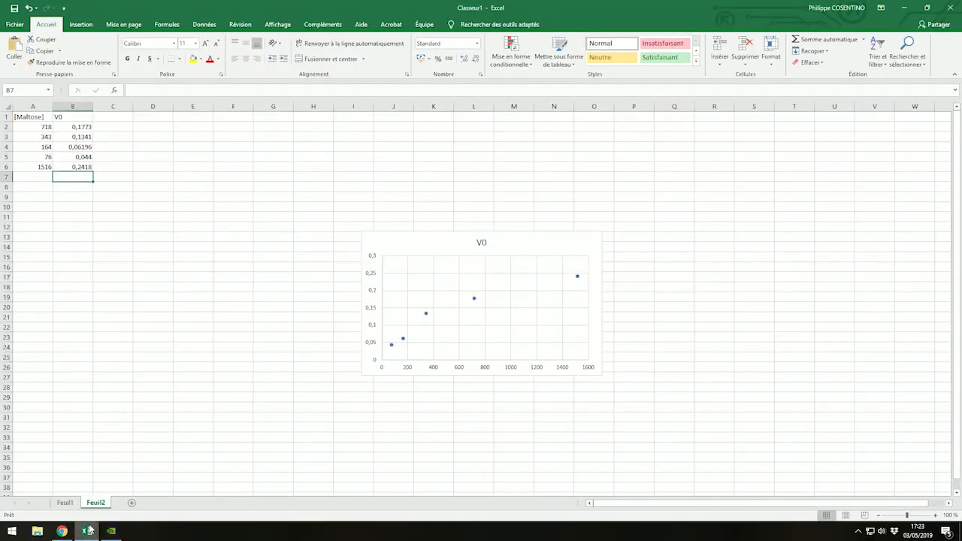
key(Left)
text(3100)
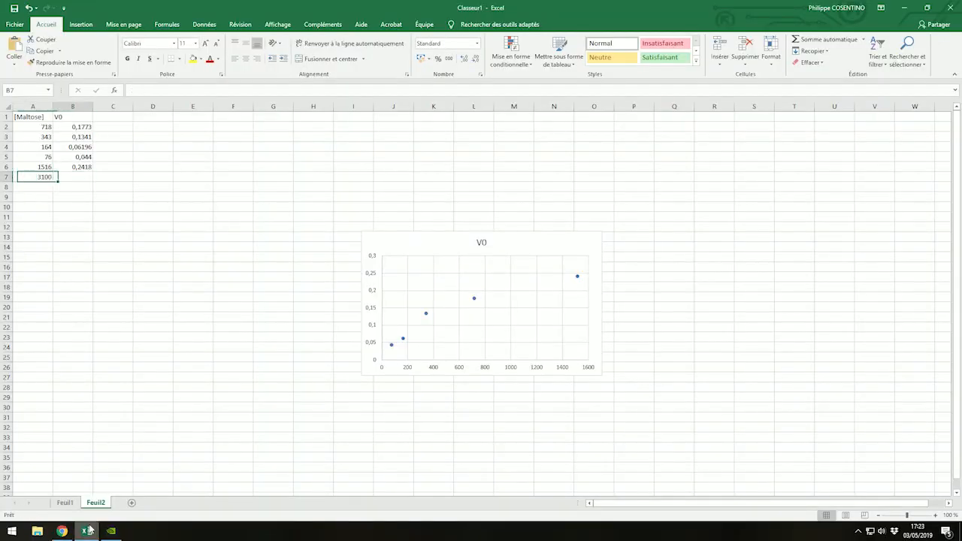
key(Tab)
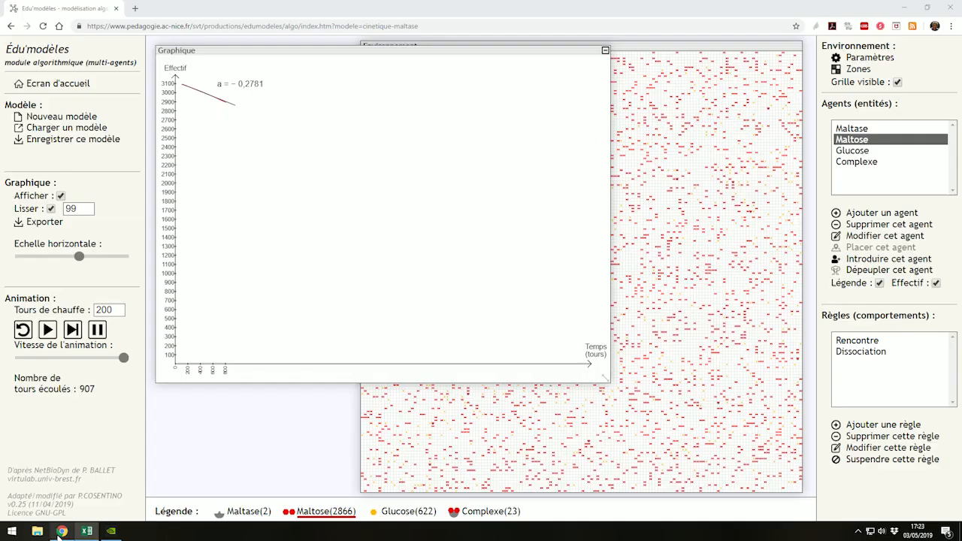
click(60, 532)
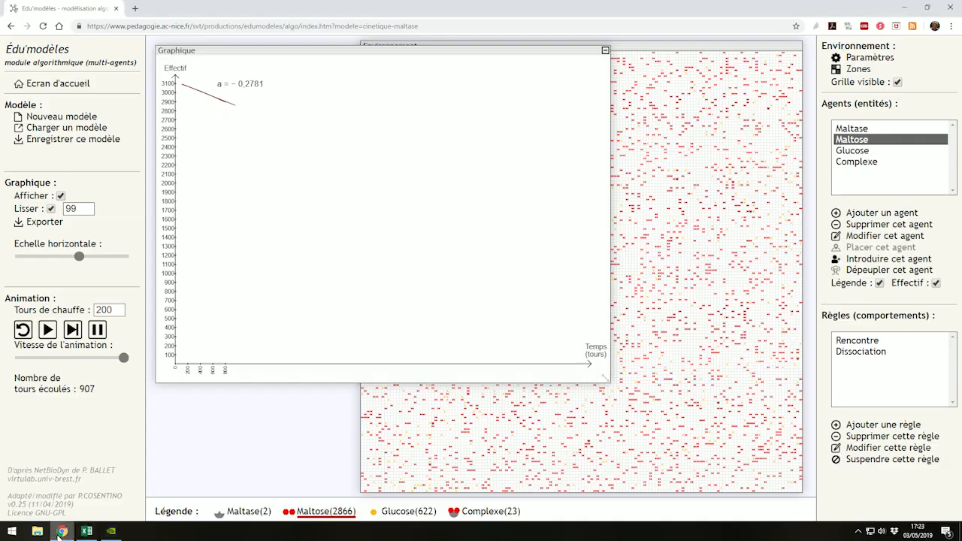
click(60, 532)
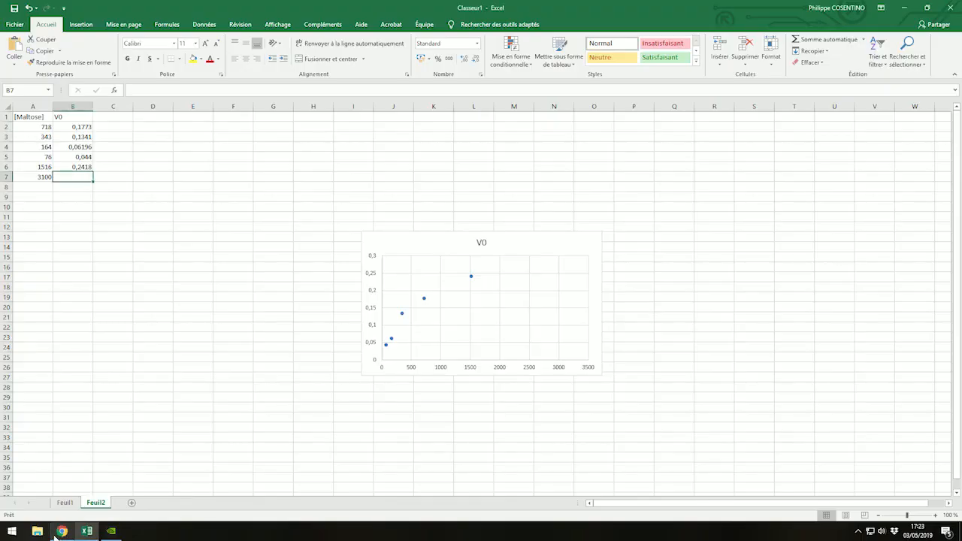
text(0,278)
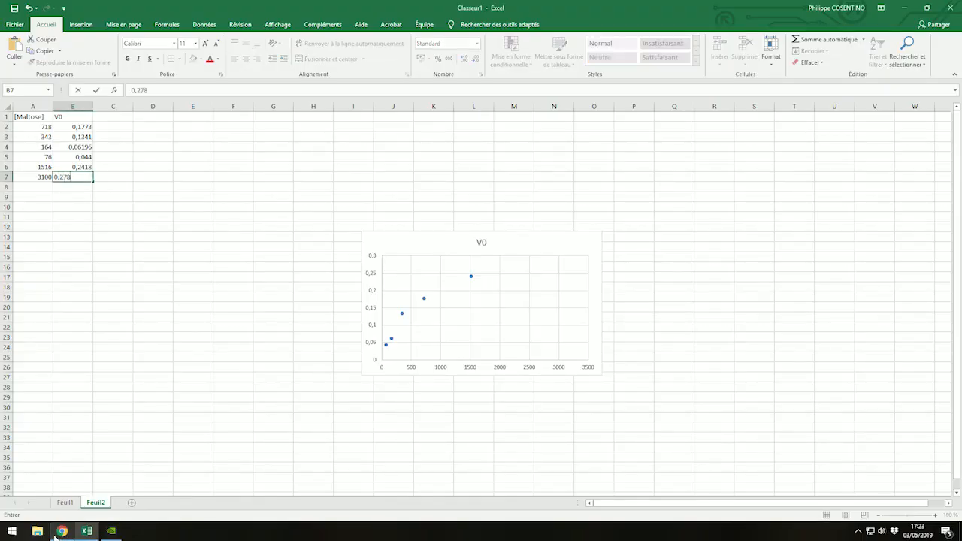
text(1)
key(Return)
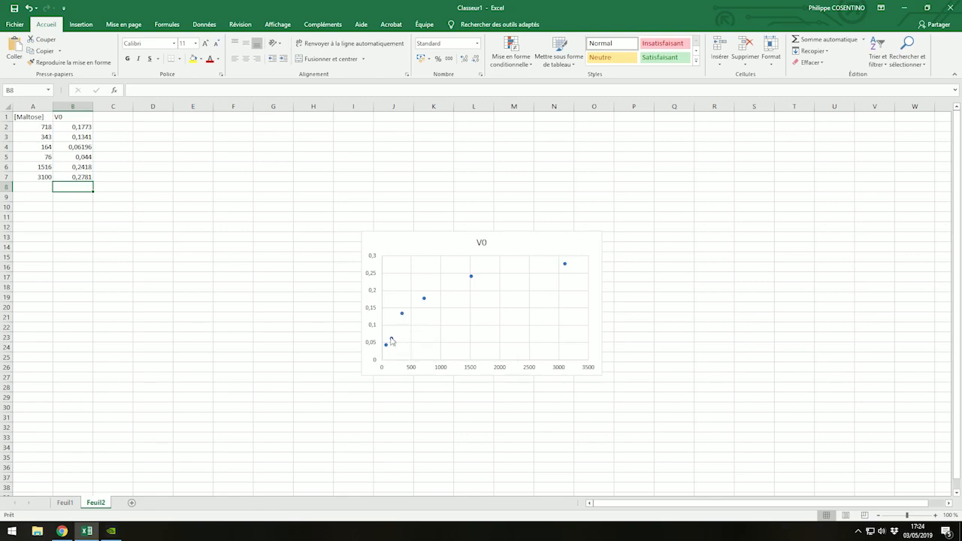
mouse_move(393, 342)
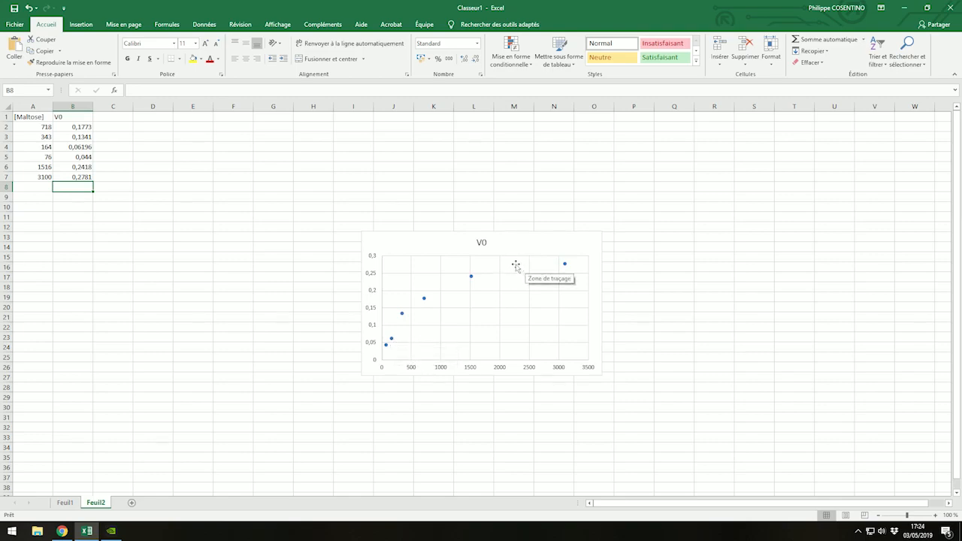
In Édu'modèles, set the Maltose agent's starting number to 2200 and apply the modification
click(62, 531)
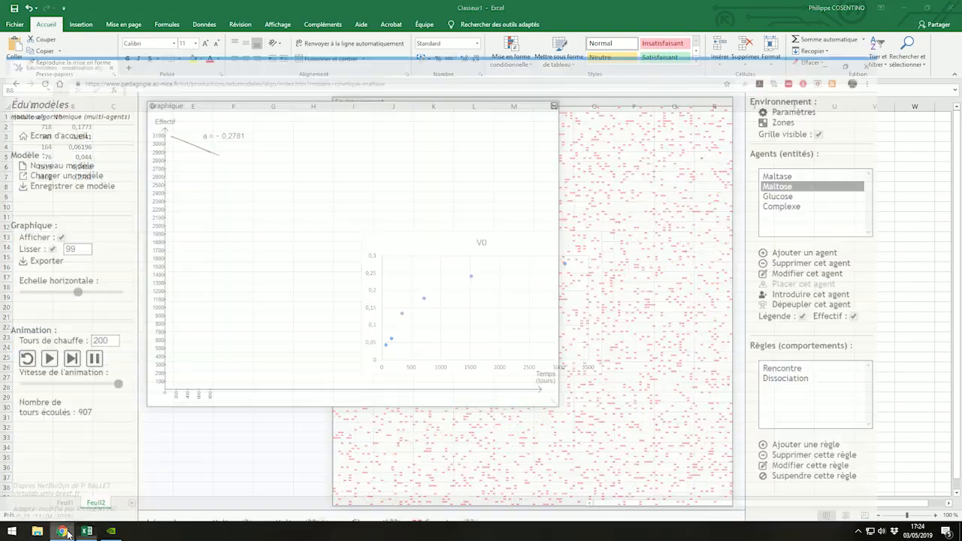
double_click(853, 141)
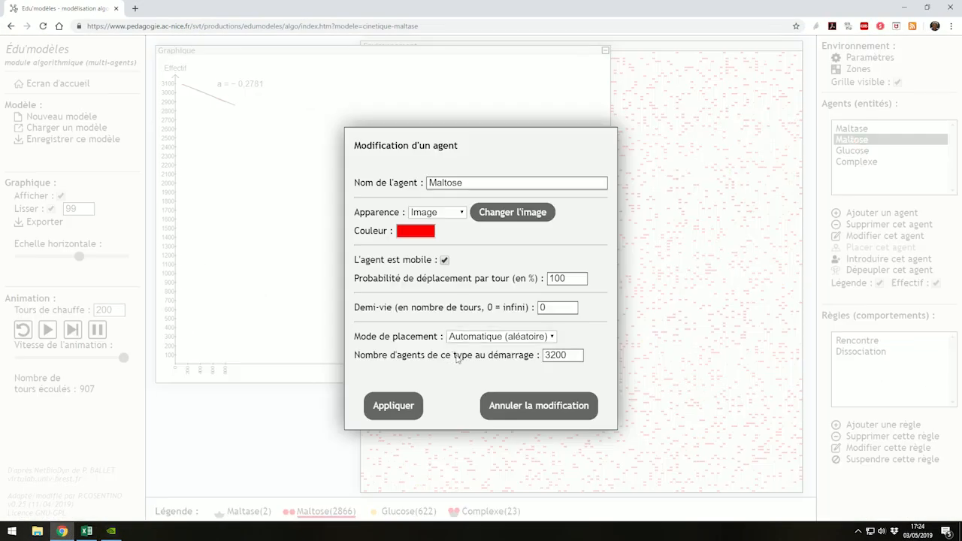
double_click(549, 356)
text(2200)
click(377, 405)
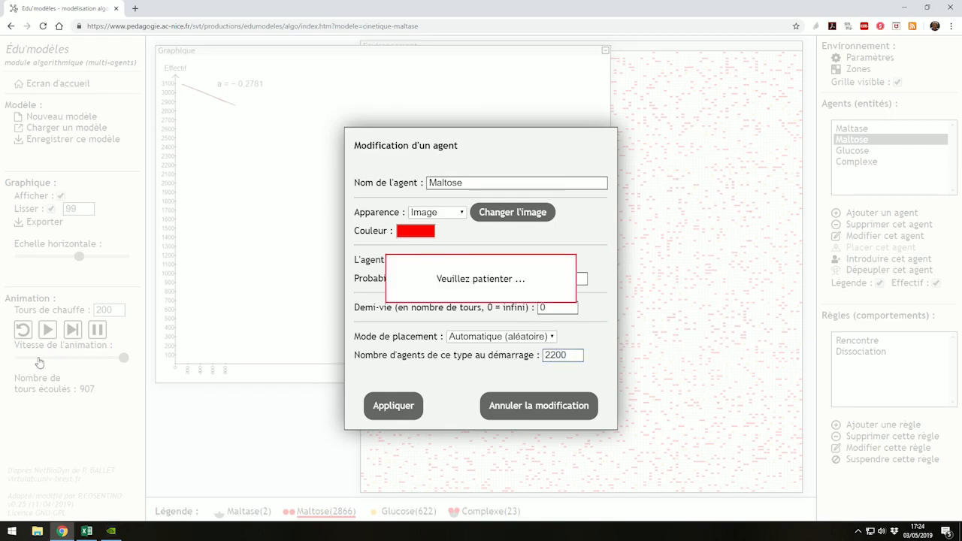
Run the simulation for about 1202 turns with a smaller graph window, and draw a slope line along the maltose curve from about t = 94, eff = 2100
click(46, 330)
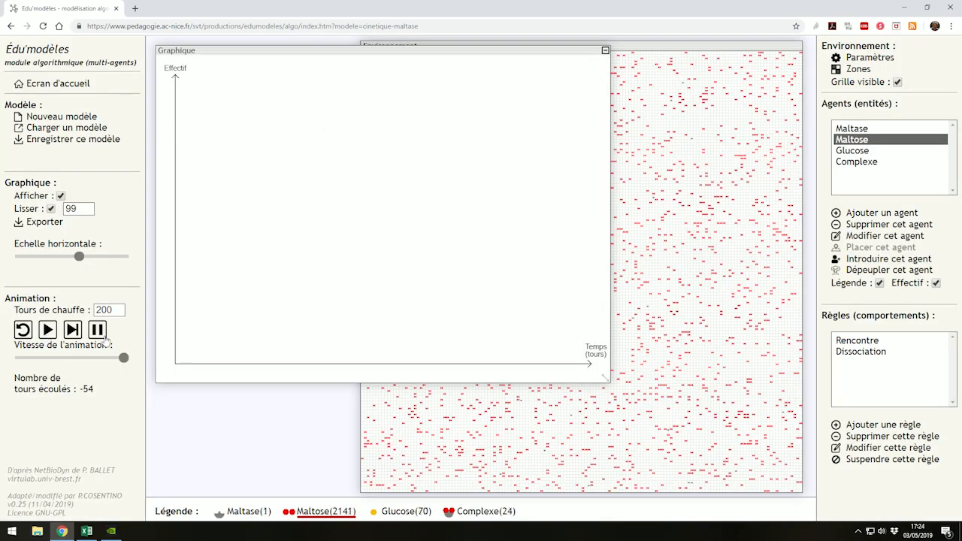
drag(602, 377, 432, 343)
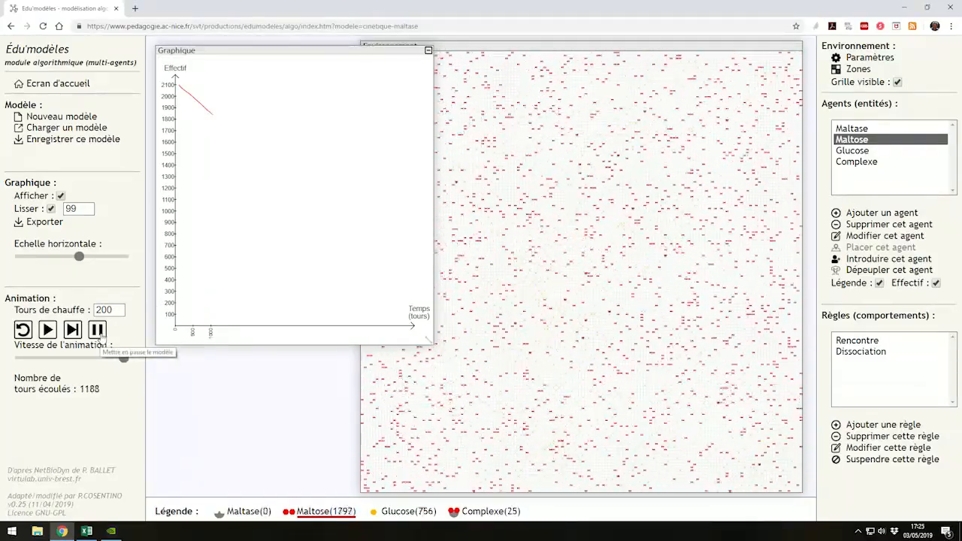
click(98, 334)
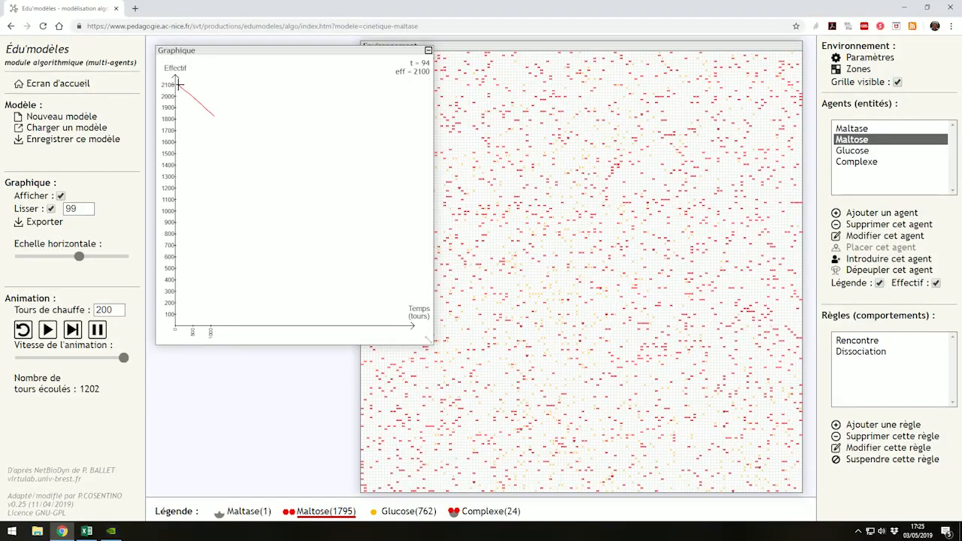
drag(179, 85, 218, 120)
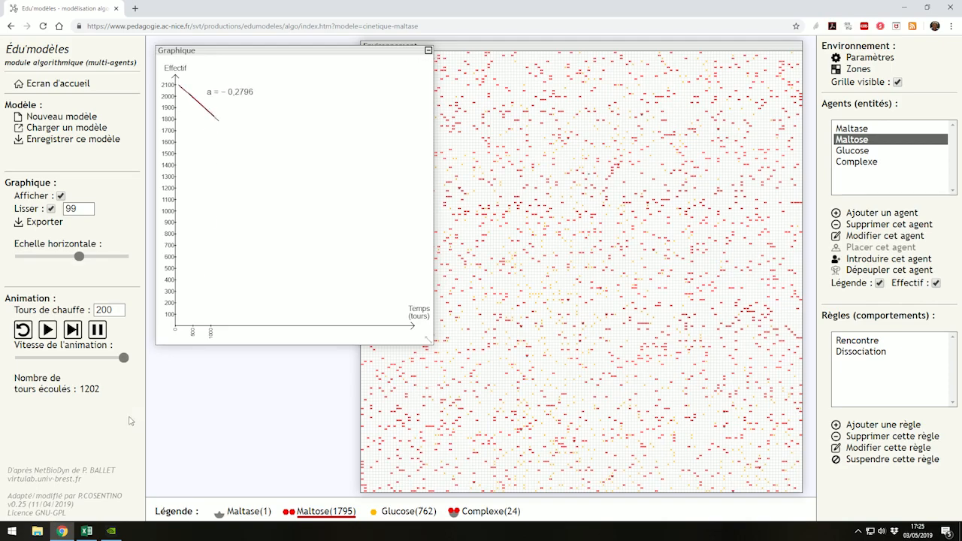
In Excel, enter maltose count 2100 in A8 and the slope from the Édu'modèles graph, 0,2796, as V0 in B8
click(87, 530)
key(Left)
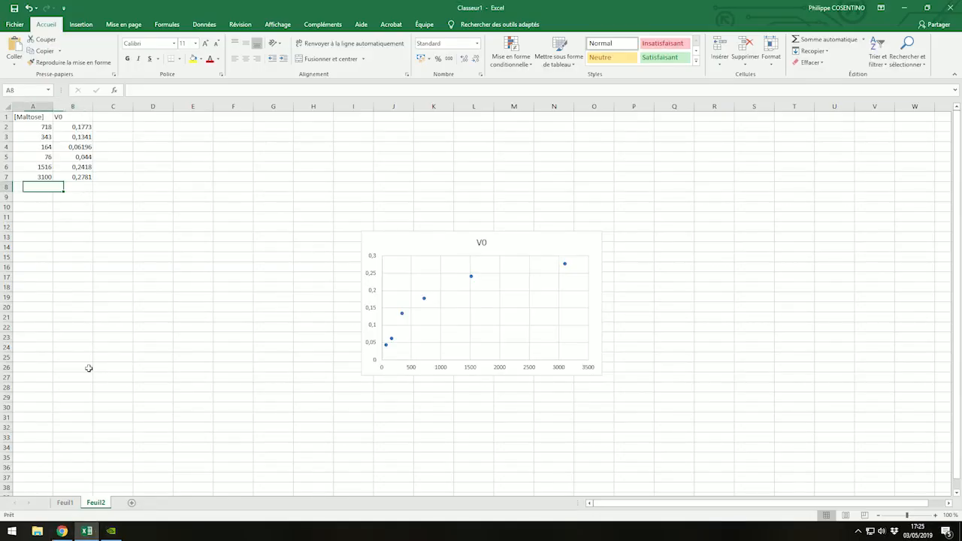
text(2100)
key(Tab)
text(0,)
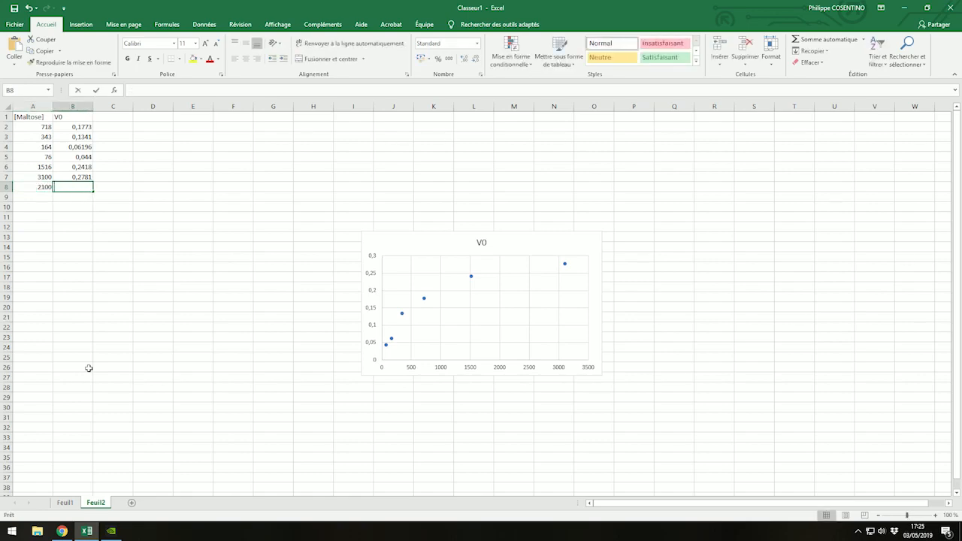
text(2796)
key(Return)
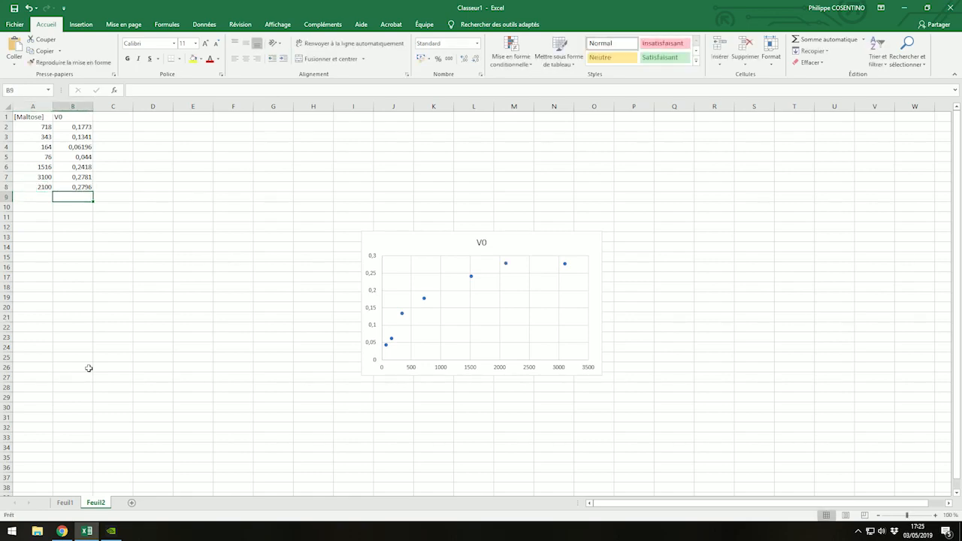